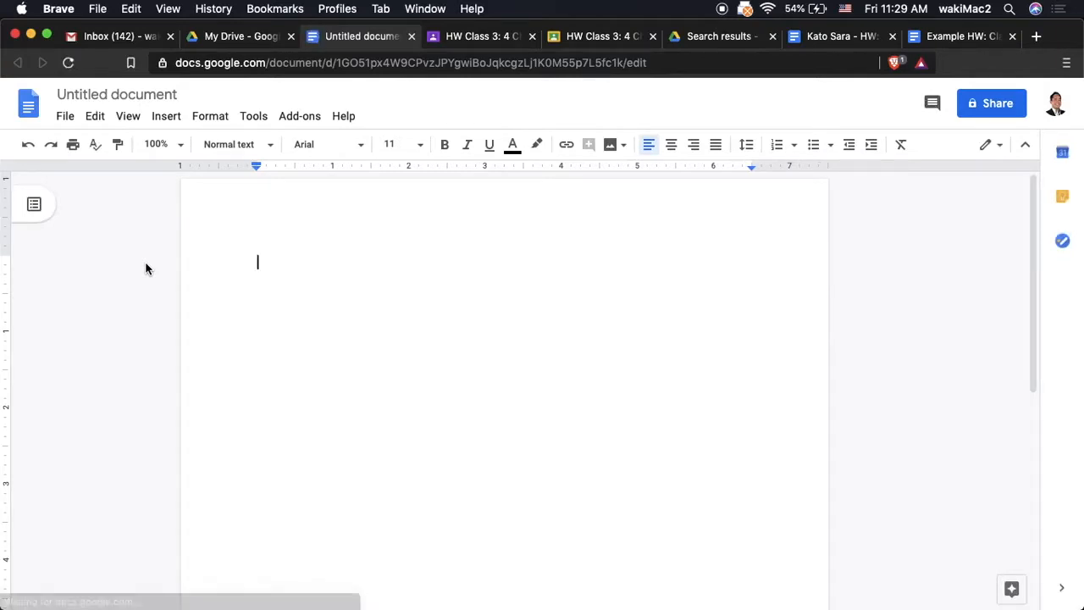
- Create a new Google Slides presentation from My Drive and apply the Simple Dark theme
click(249, 38)
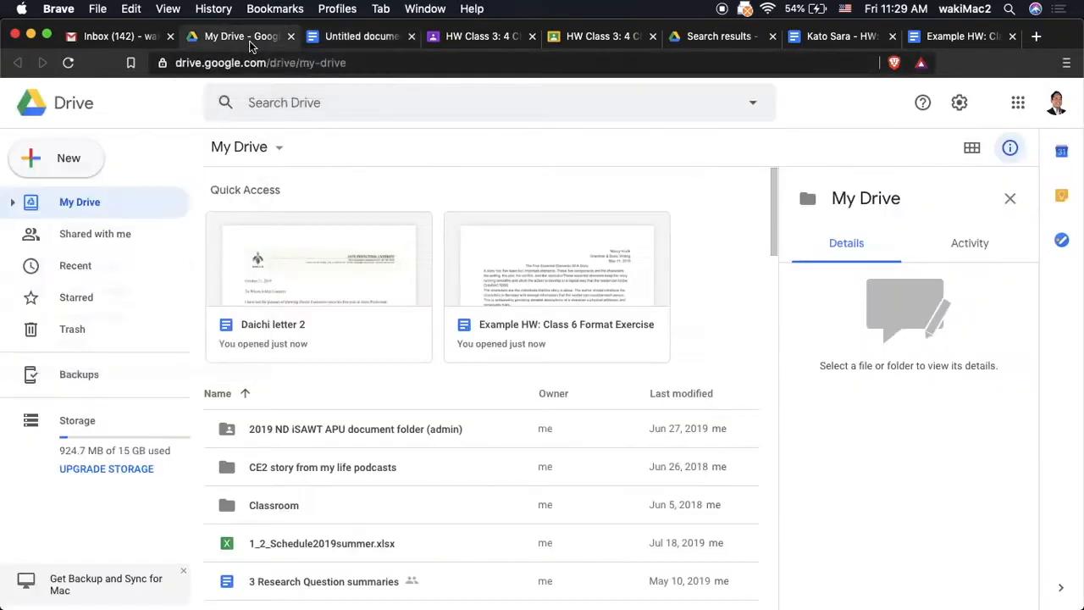
click(68, 156)
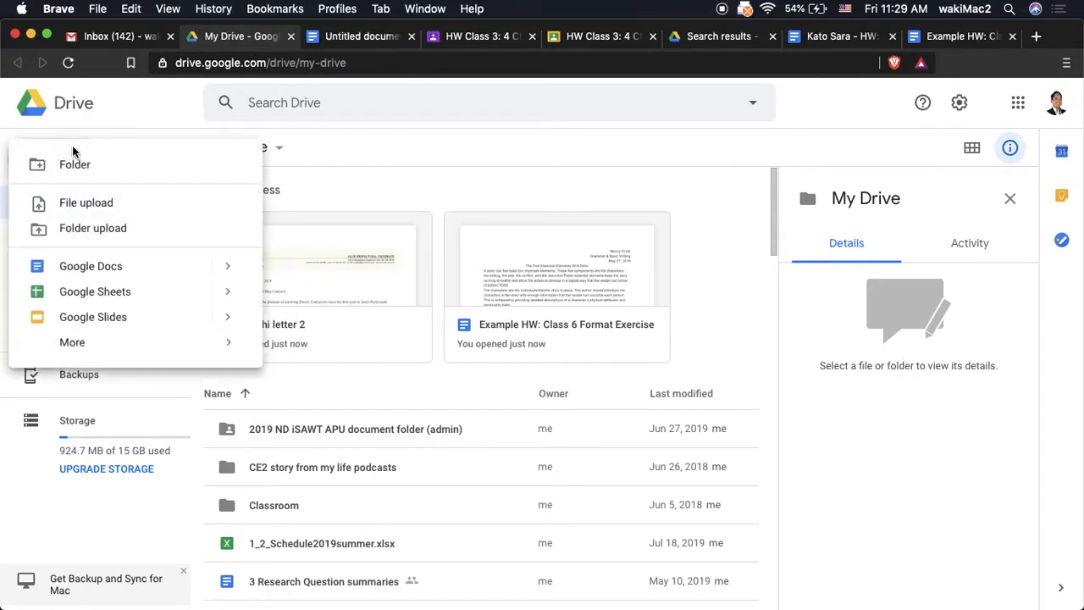
click(84, 330)
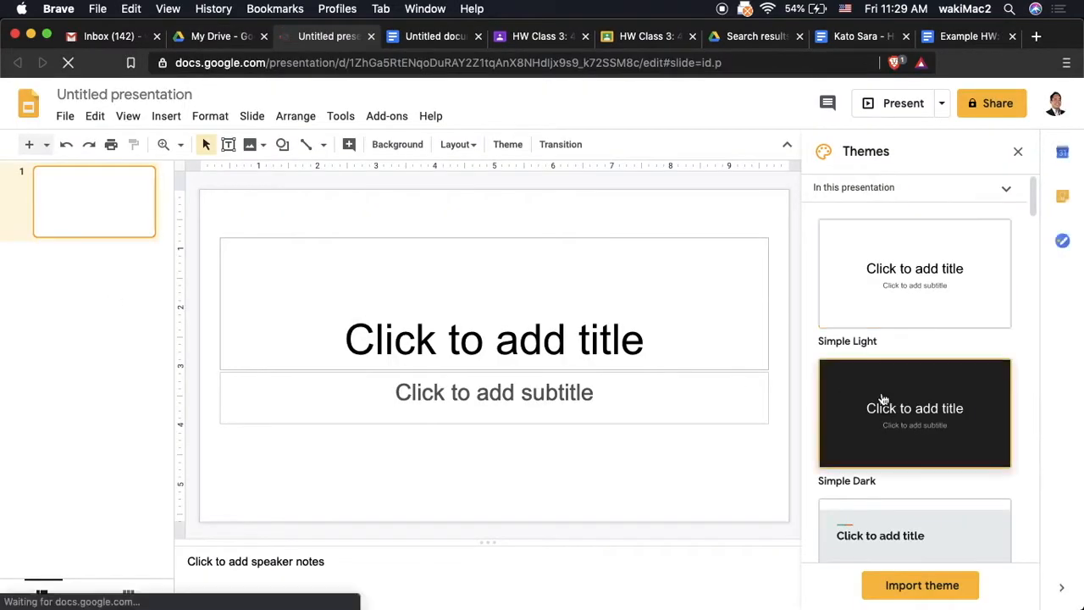
click(881, 398)
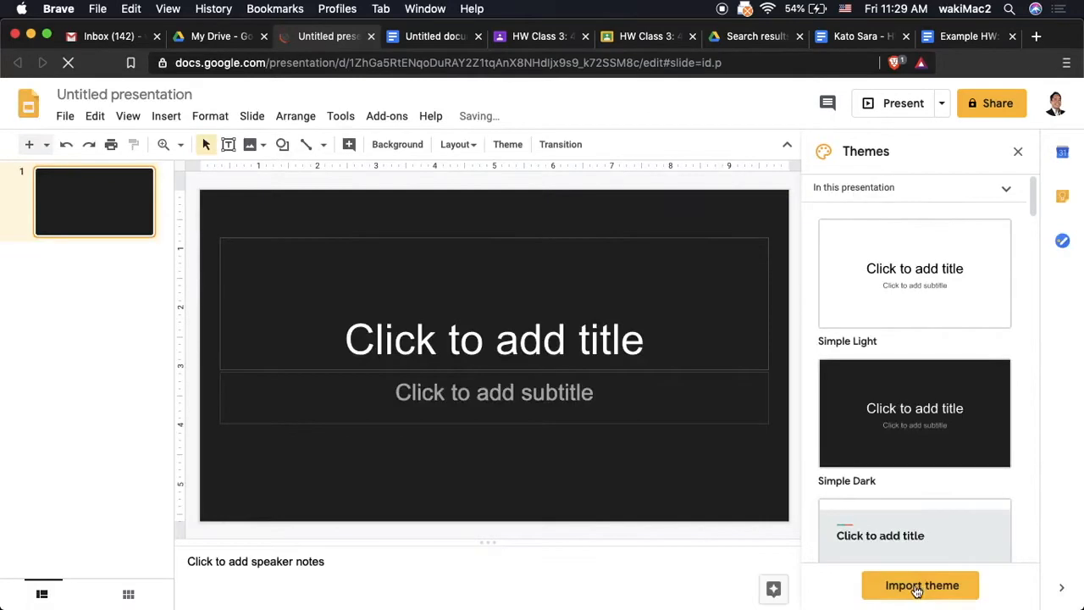
- Browse the existing presentations offered for theme import, dismiss the dialog without importing, and close the presentation
click(905, 586)
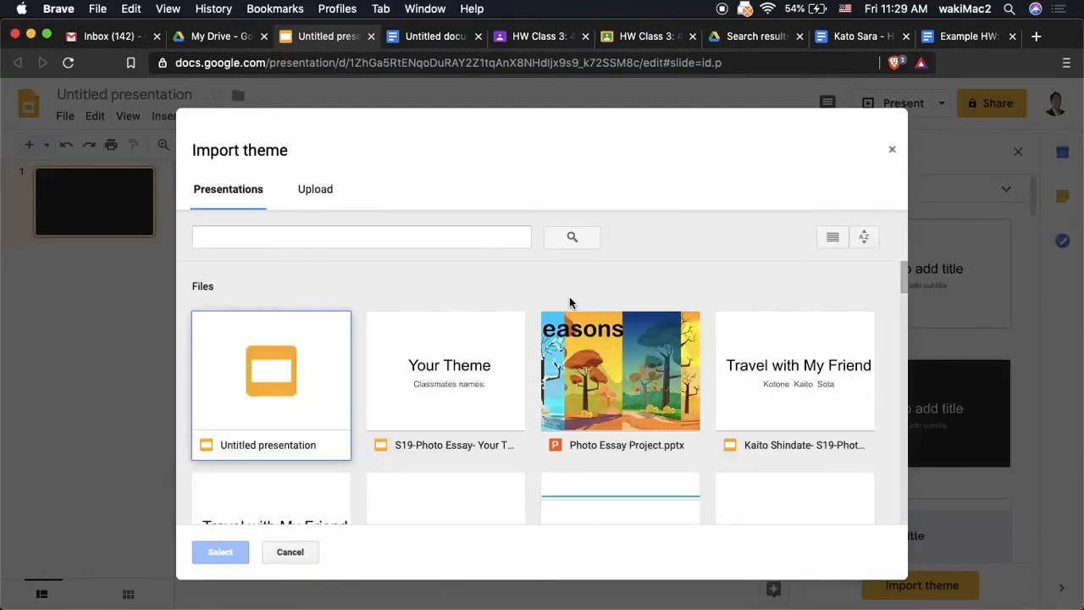
scroll(519, 393, down, 5)
scroll(519, 390, down, 10)
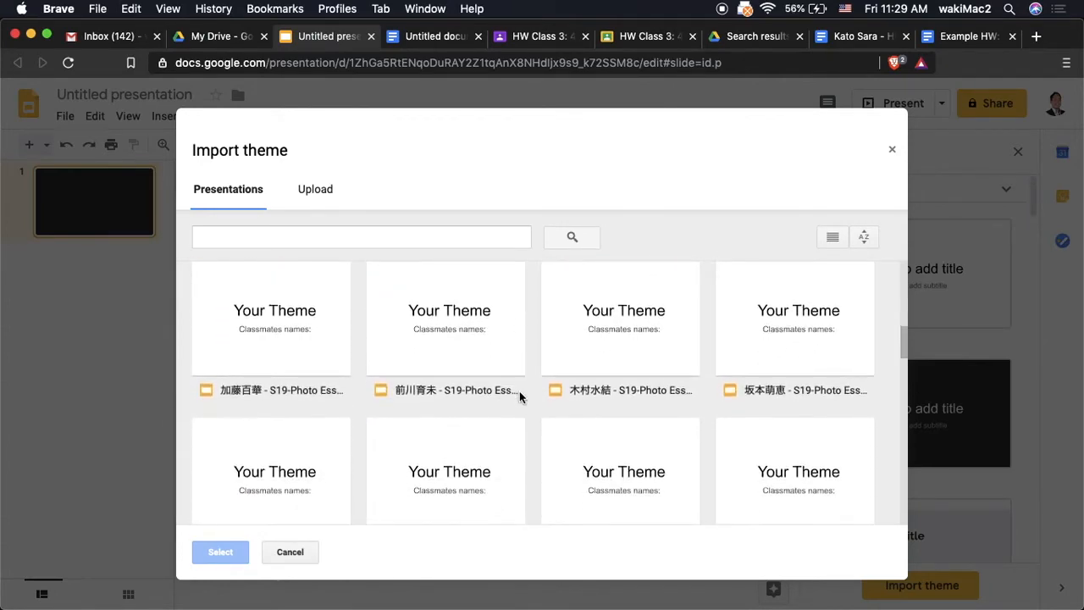
scroll(519, 391, up, 10)
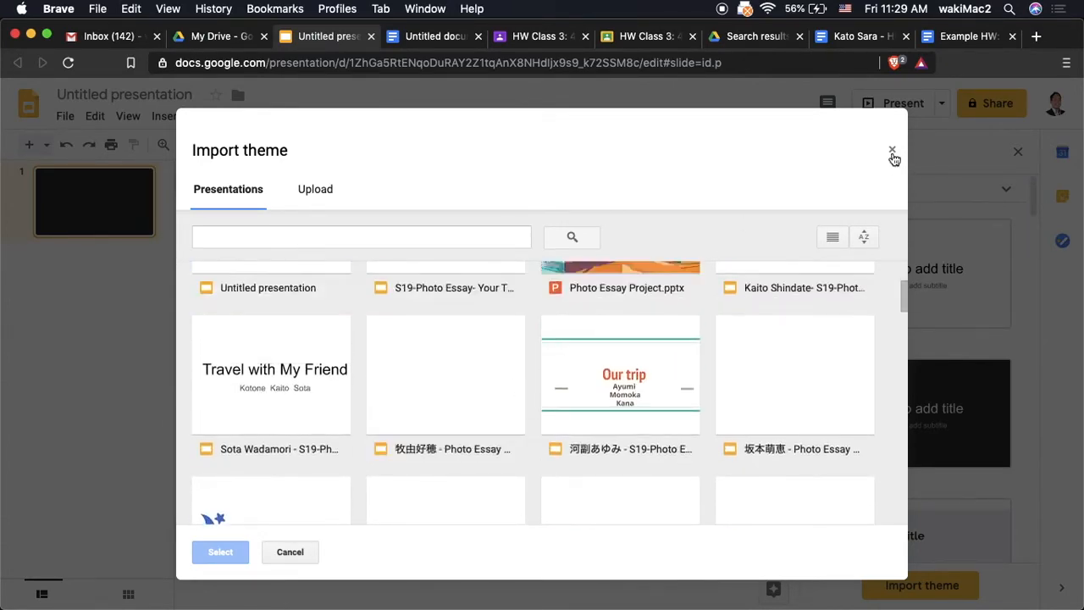
click(892, 151)
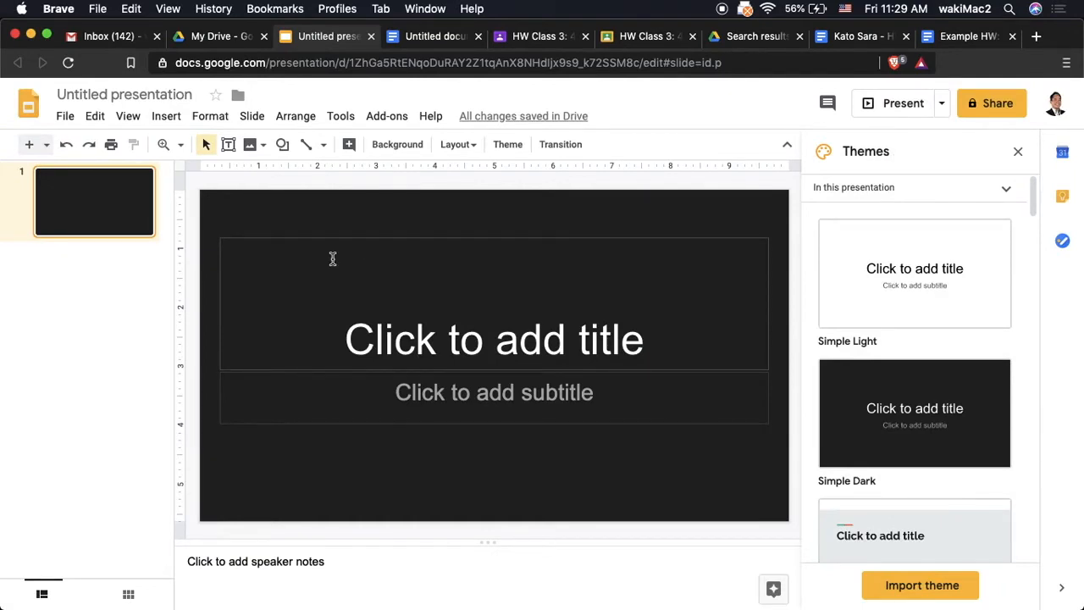
key(super+w)
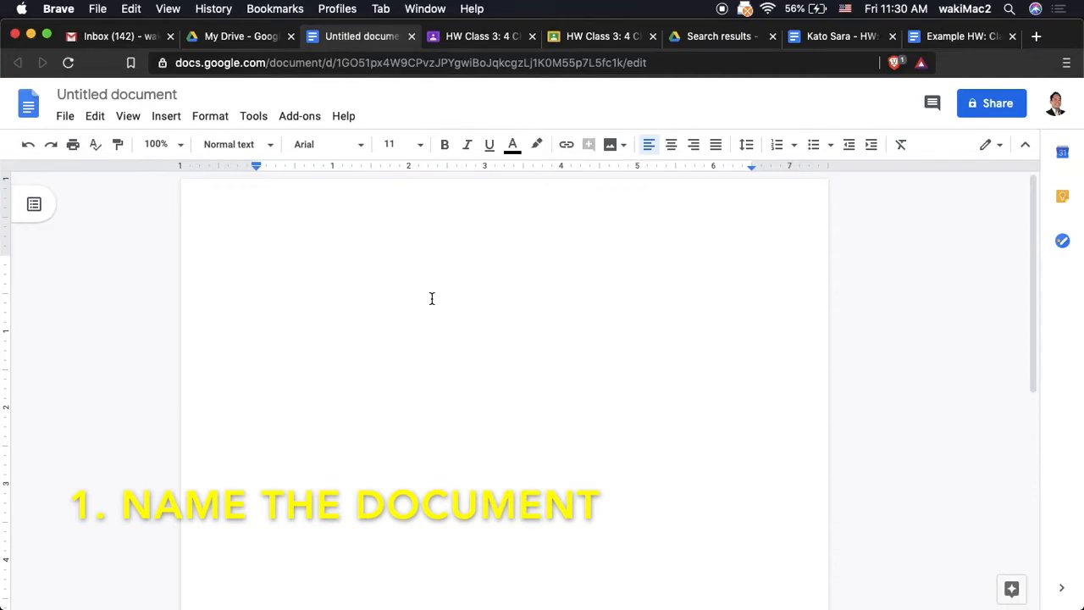
- Rename the untitled document as GBW-HW4- followed by the student's full name
click(96, 94)
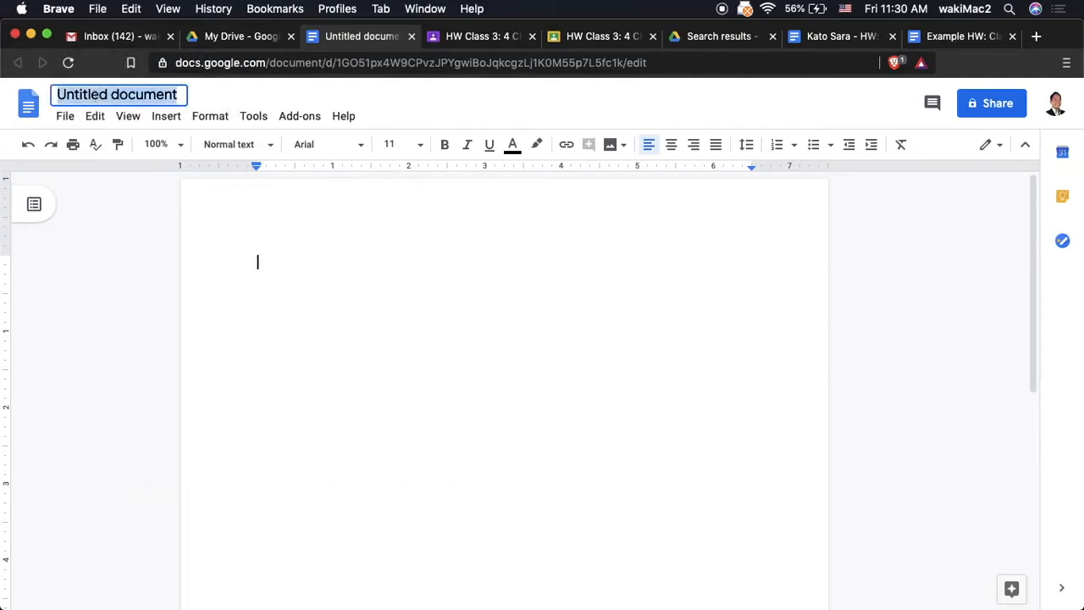
text(GBW-)
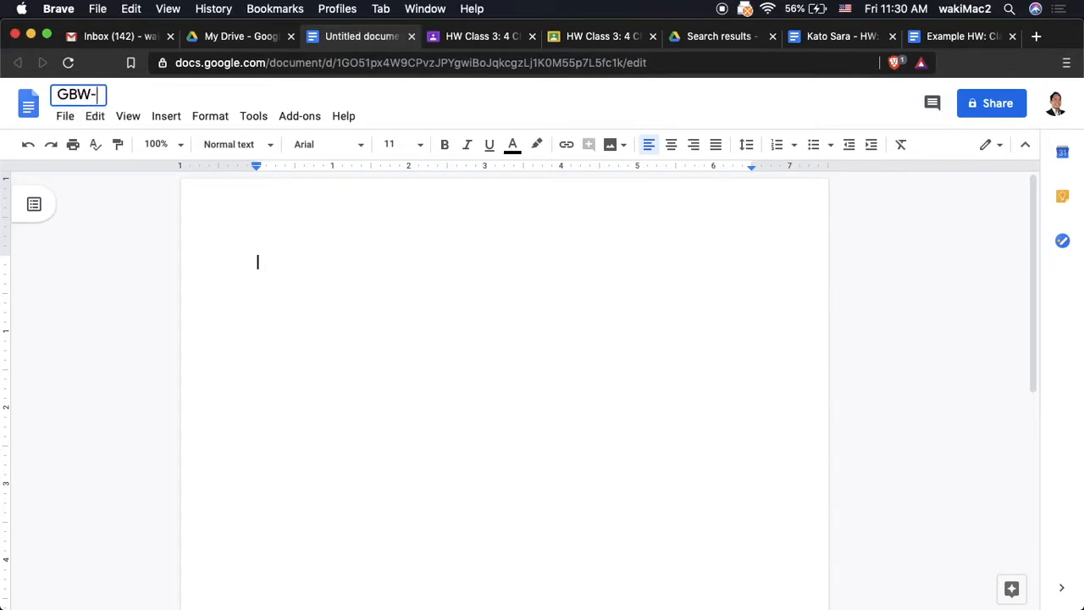
text(HW4)
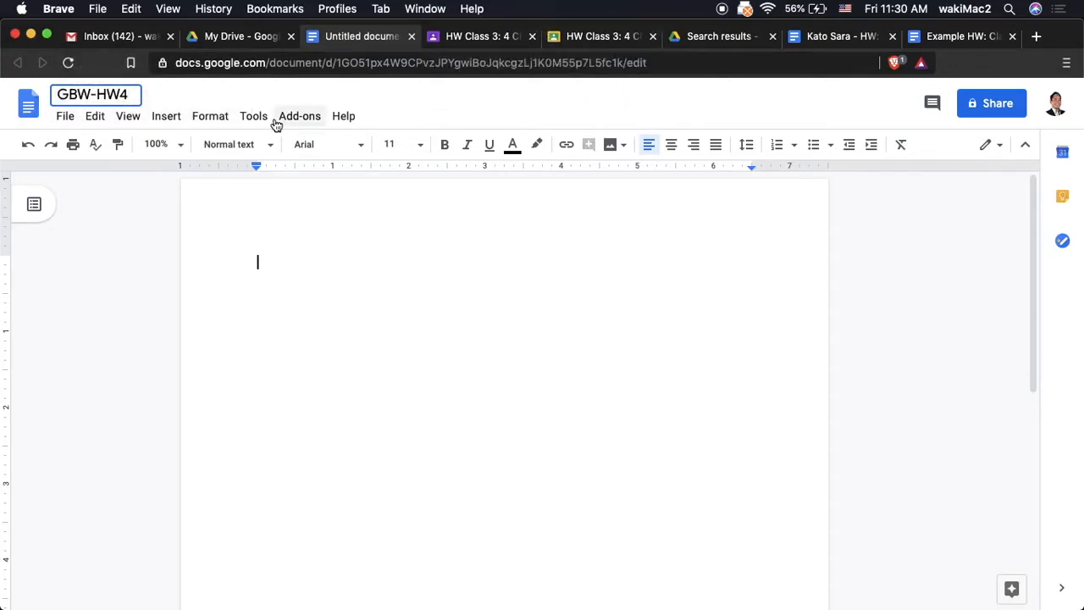
key(BackSpace)
text(-)
text(Mario LUi)
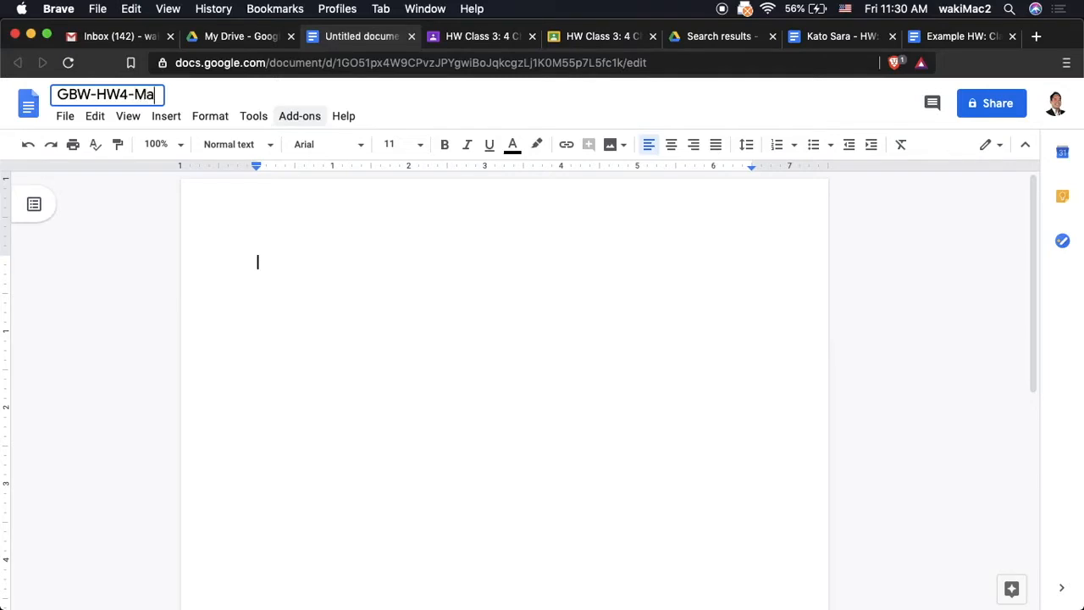
key(BackSpace)
key(BackSpace)
text(uigi)
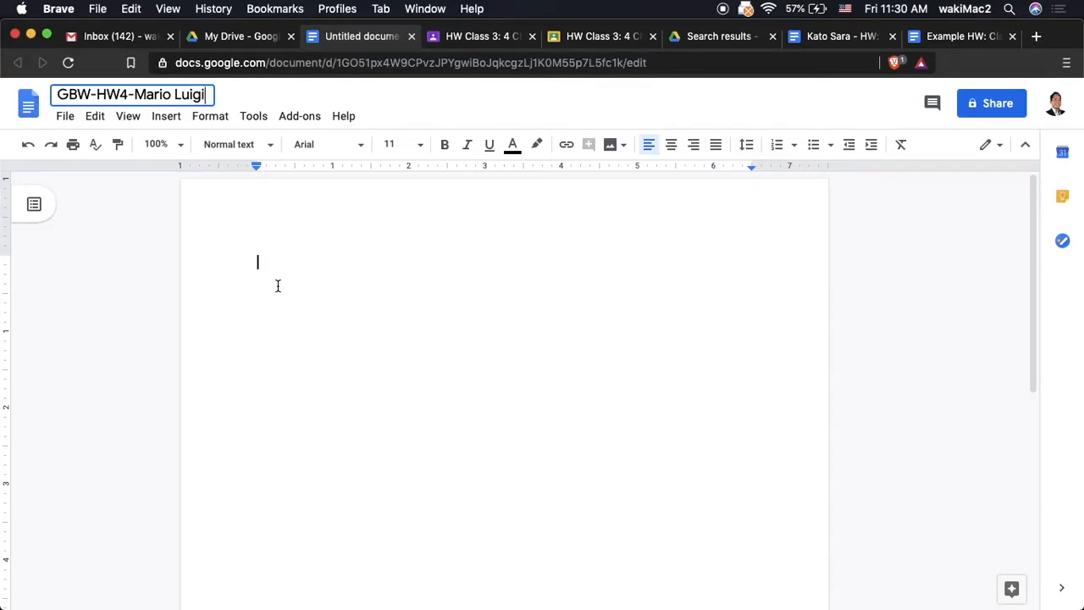
key(Return)
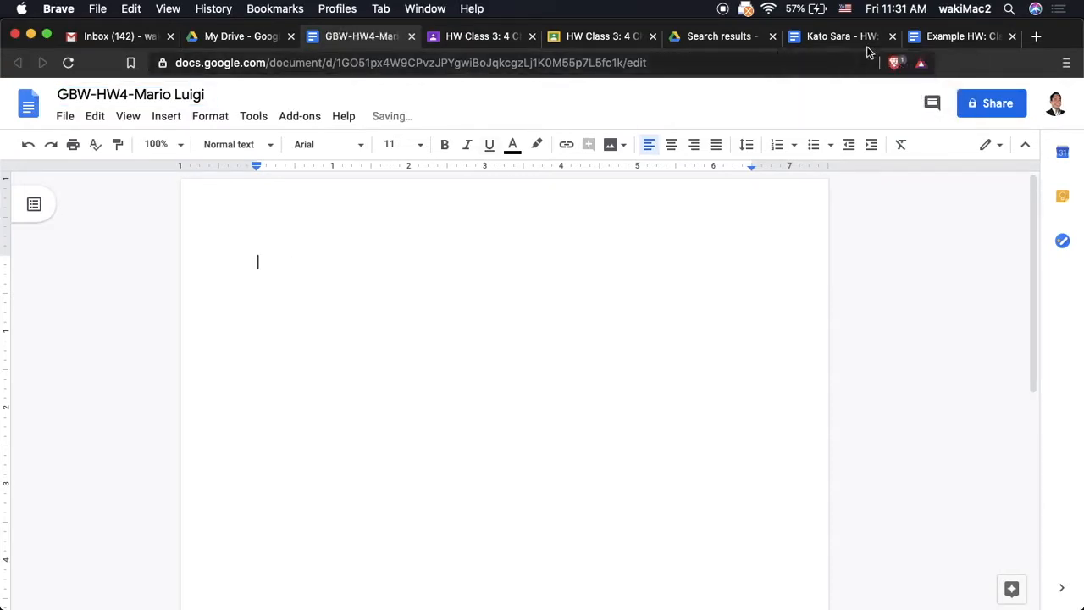
- Close the unneeded browser tabs and copy the full text of Example HW: Class 6 Format Exercise into the blank GBW-HW4 document
click(891, 36)
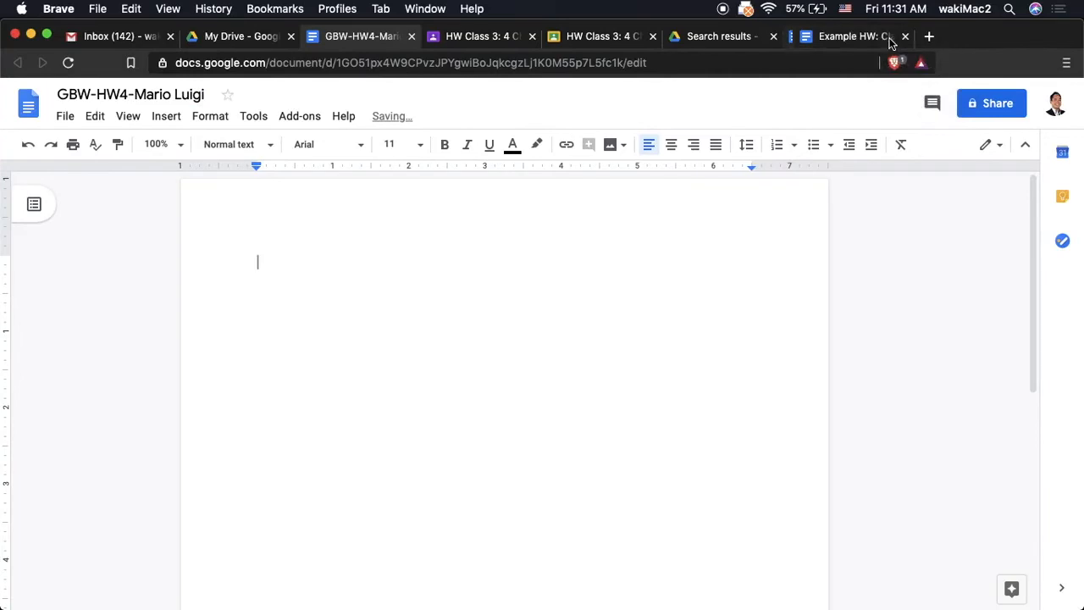
click(772, 38)
click(732, 44)
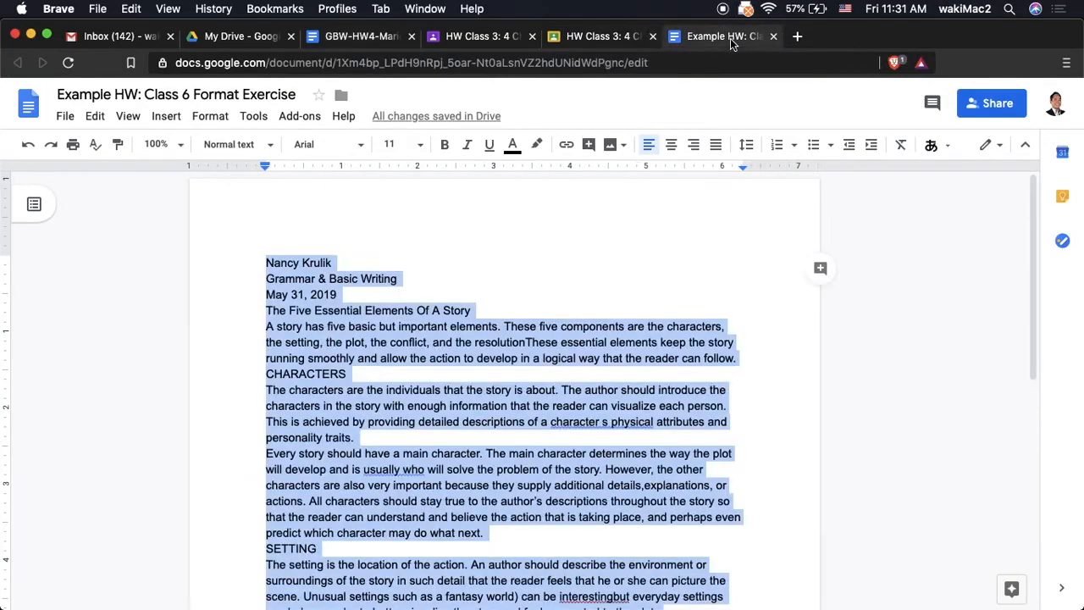
triple_click(458, 422)
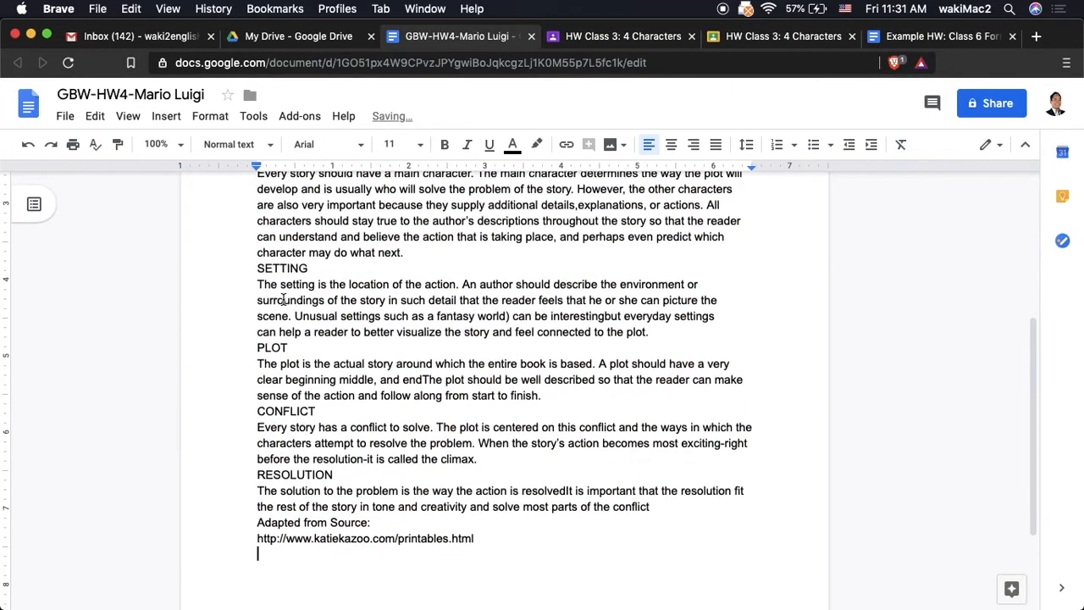
- Right-align the three header lines holding the author's name, the course name and the date
scroll(283, 300, up, 5)
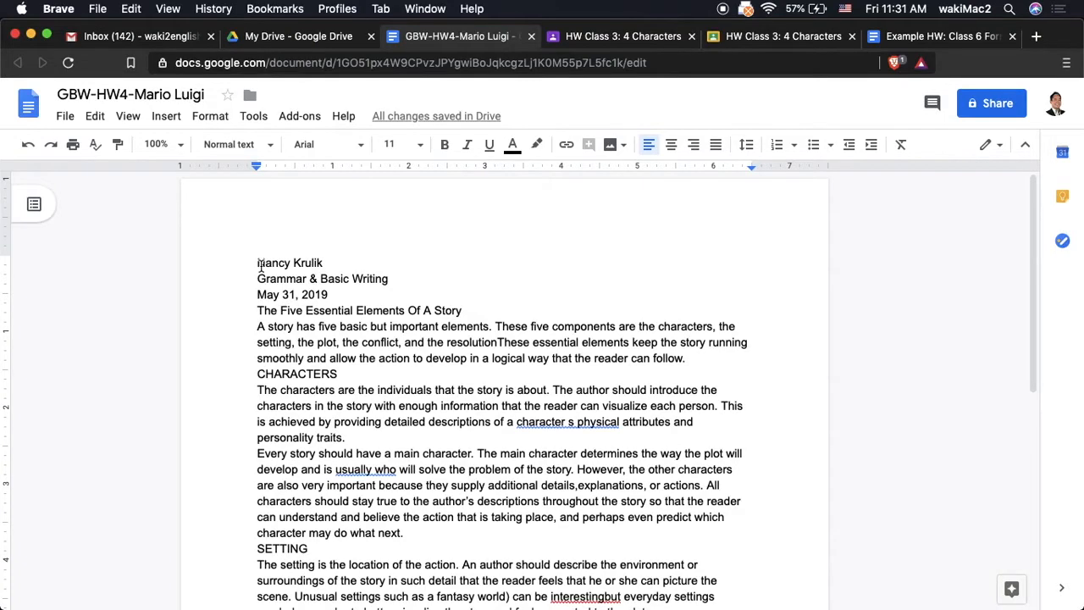
drag(260, 265, 382, 293)
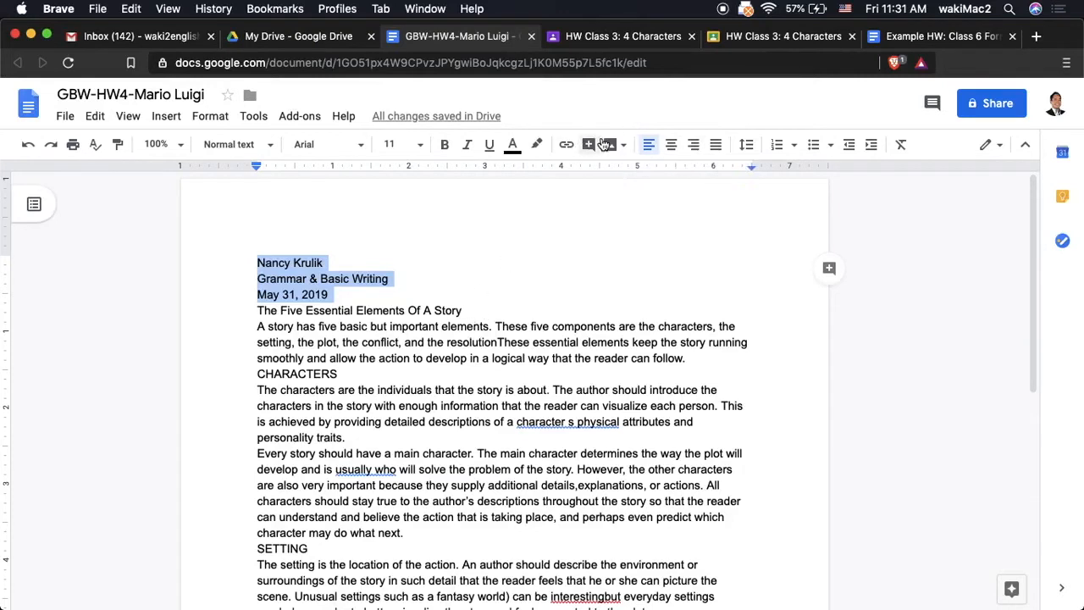
click(694, 146)
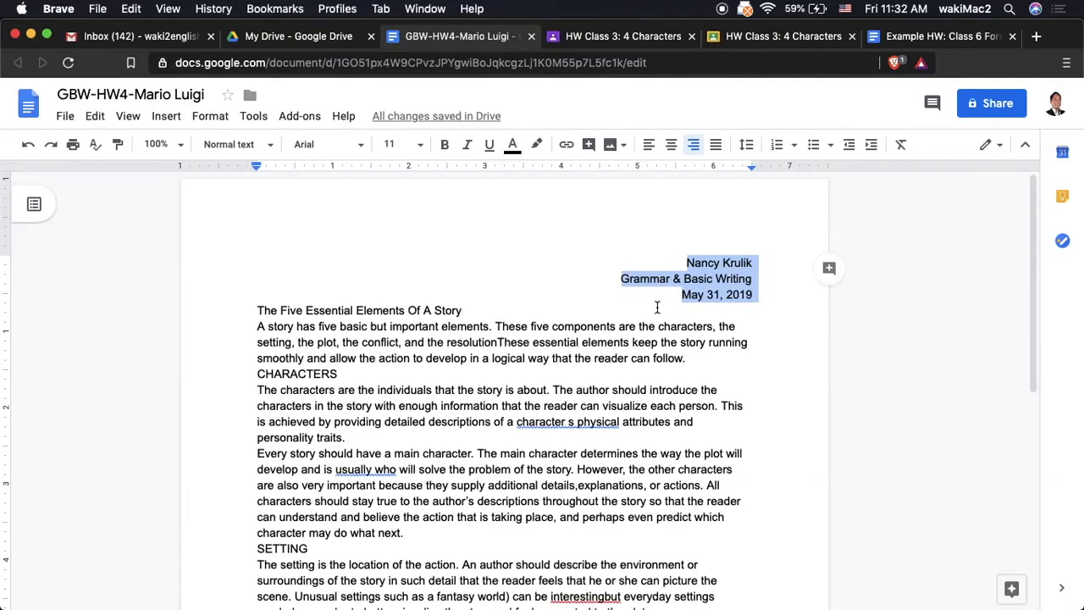
- Center the title "The Five Essential Elements Of A Story" and insert a blank line between the date and the title
click(257, 313)
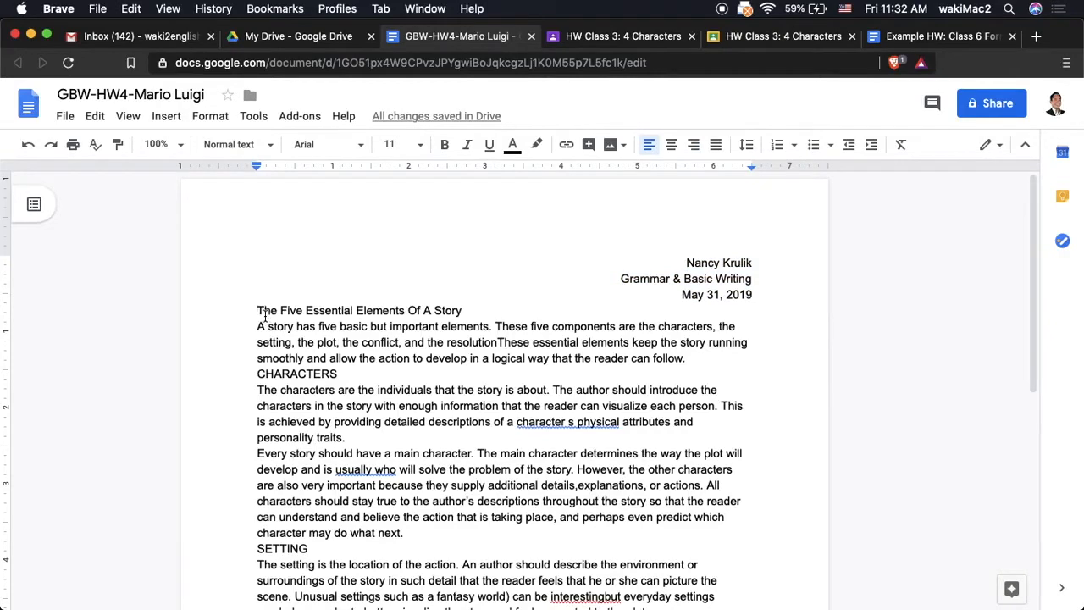
triple_click(265, 314)
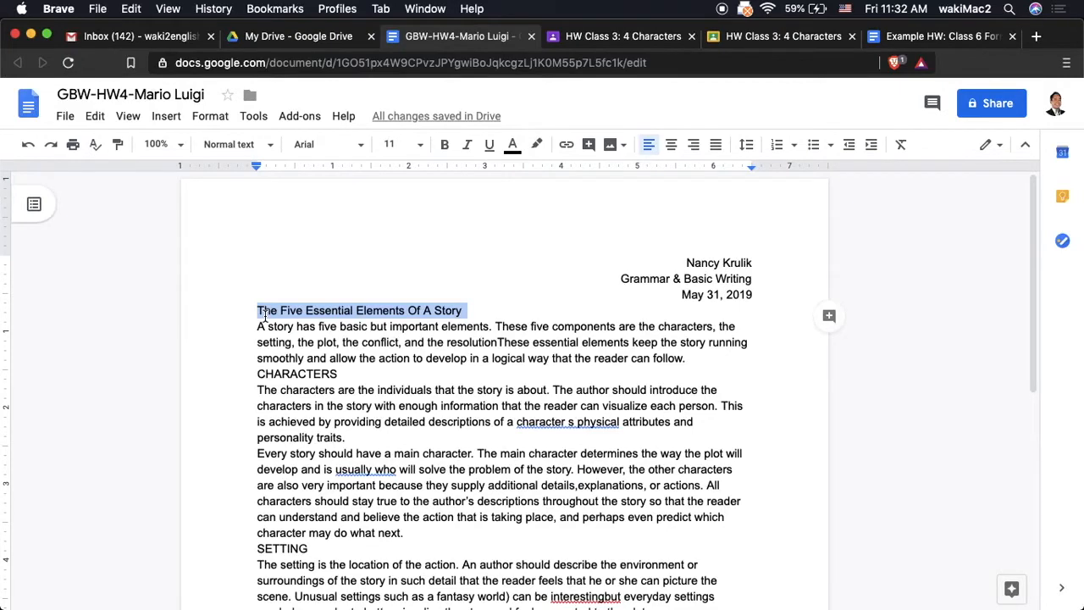
click(671, 147)
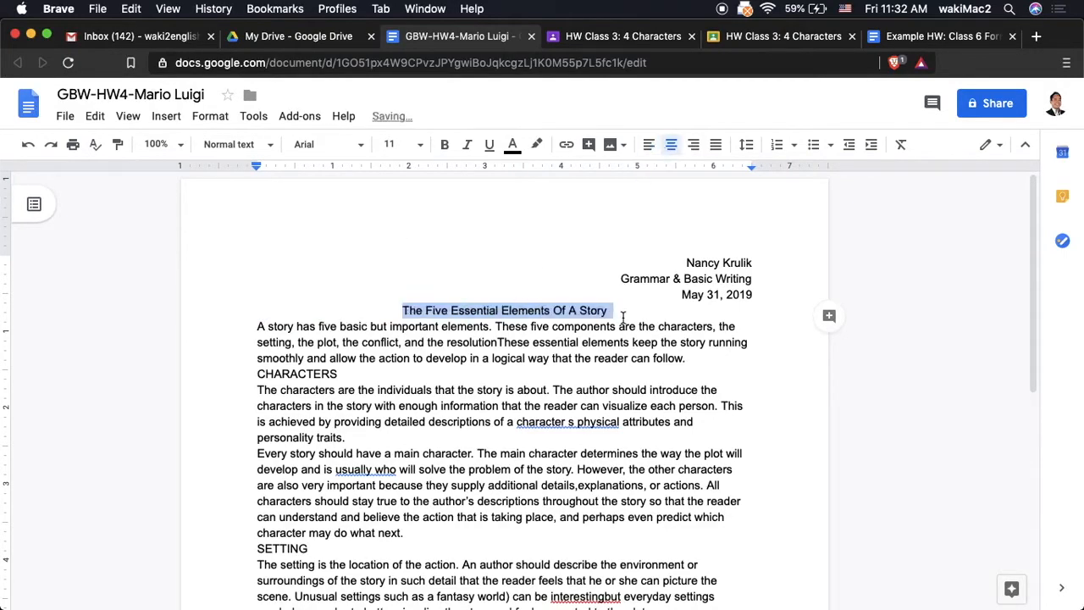
click(755, 295)
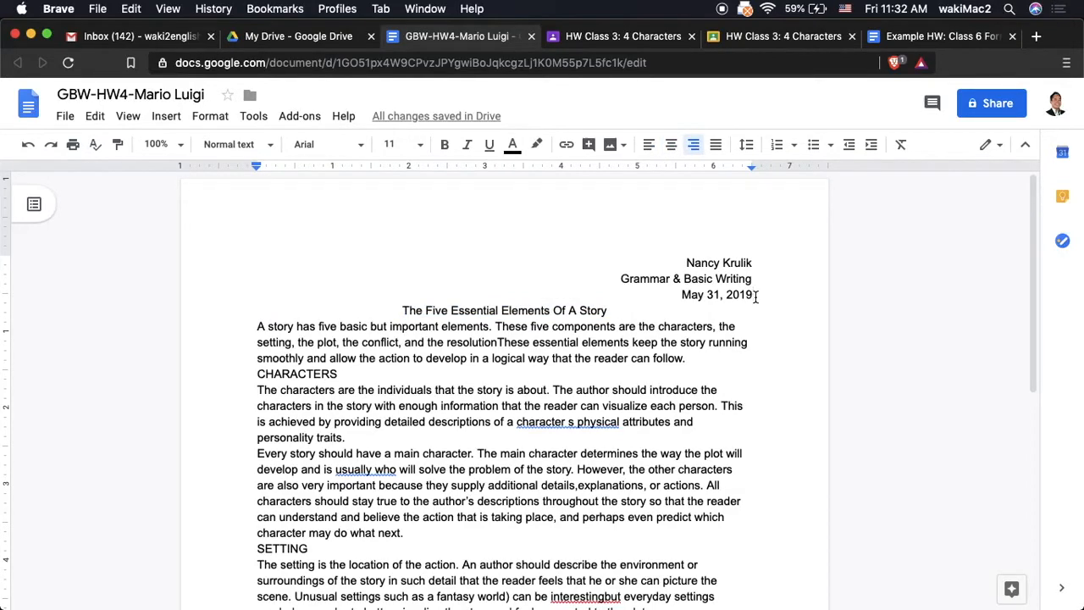
key(Return)
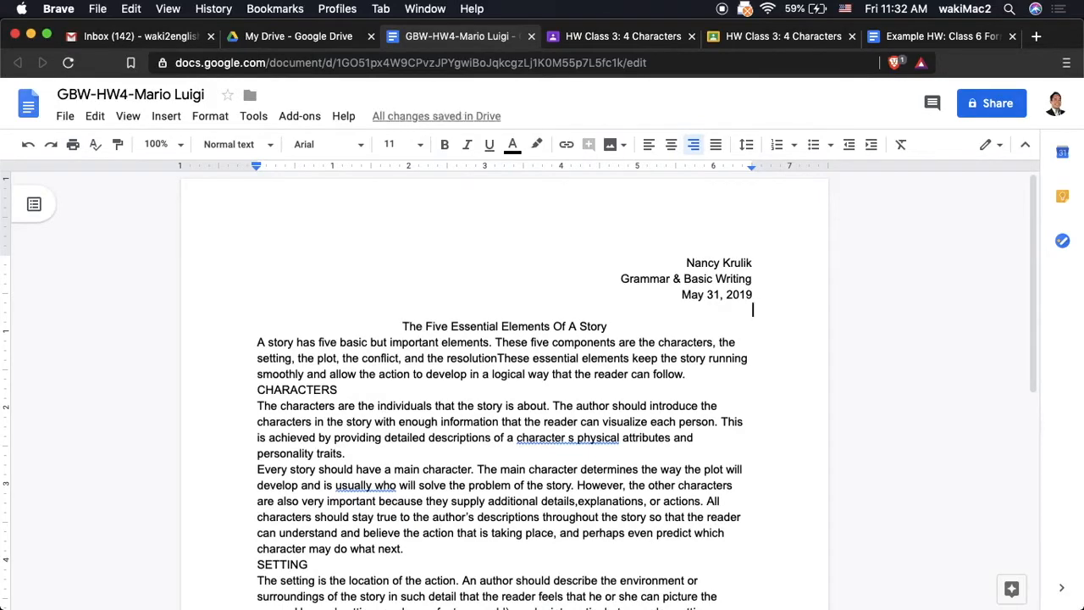
scroll(392, 246, down, 2)
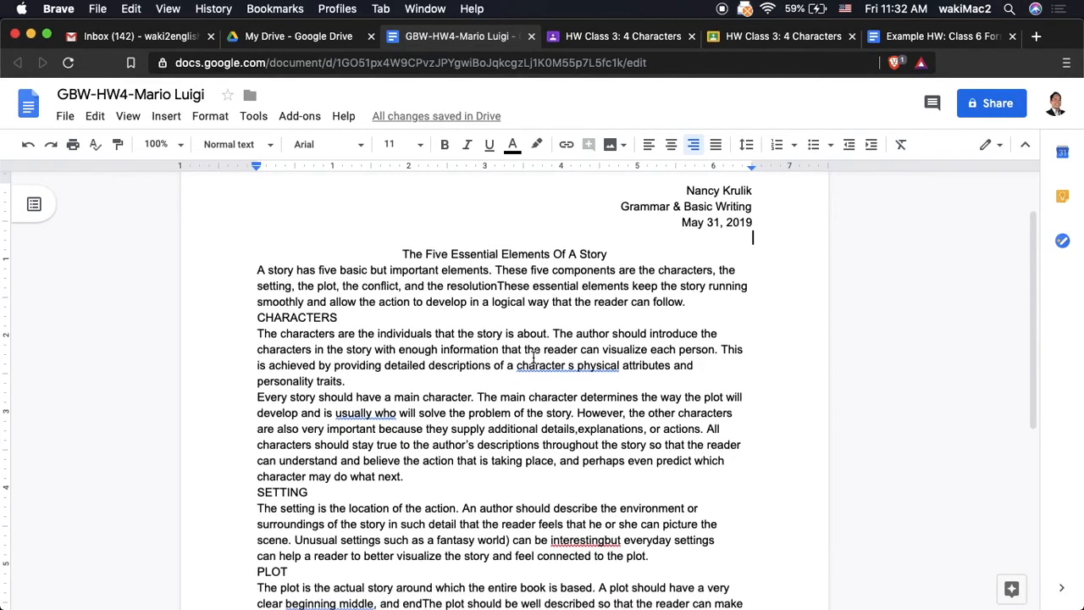
drag(368, 251, 432, 489)
drag(433, 489, 505, 591)
scroll(505, 591, up, 5)
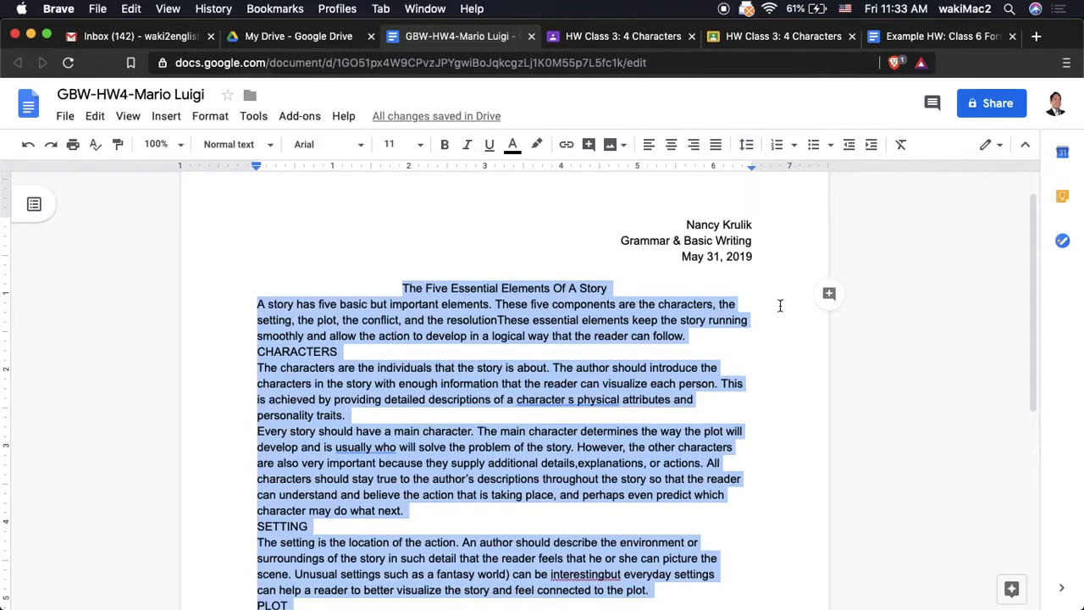
click(753, 306)
key(Return)
key(Return)
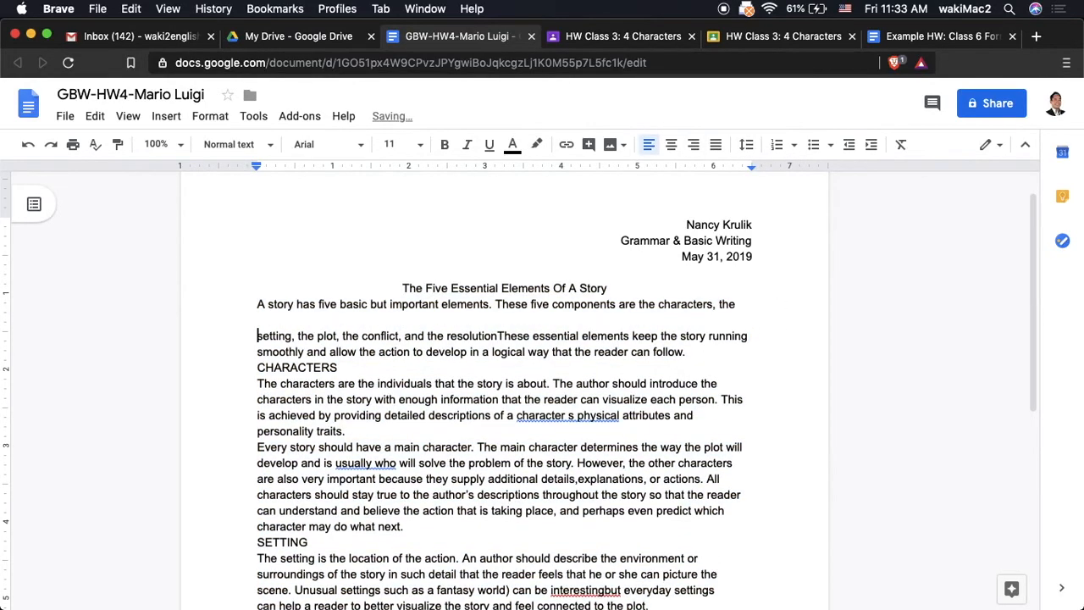
key(Return)
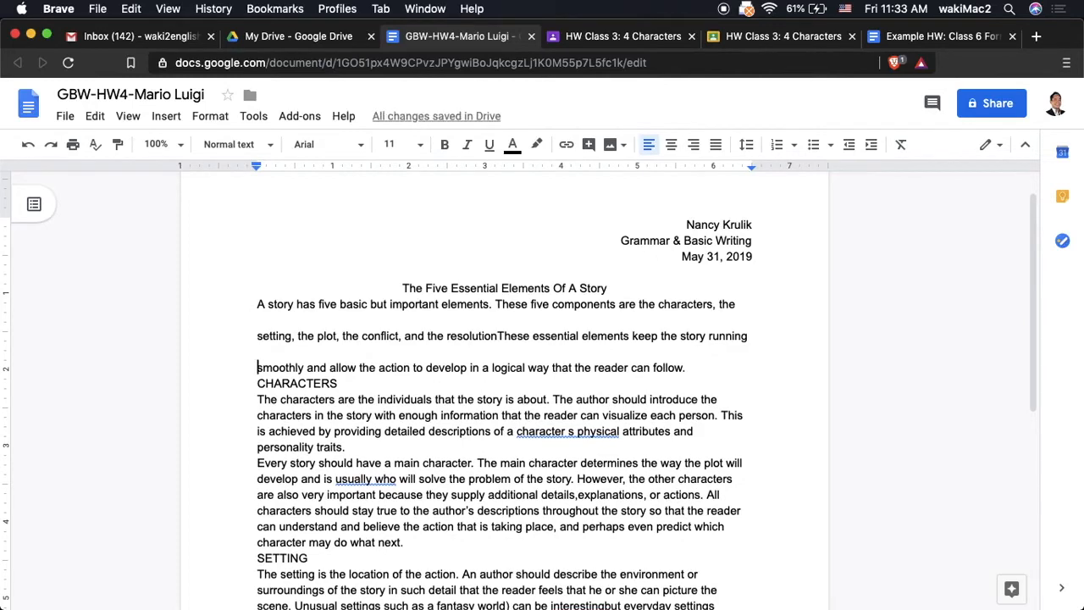
key(BackSpace)
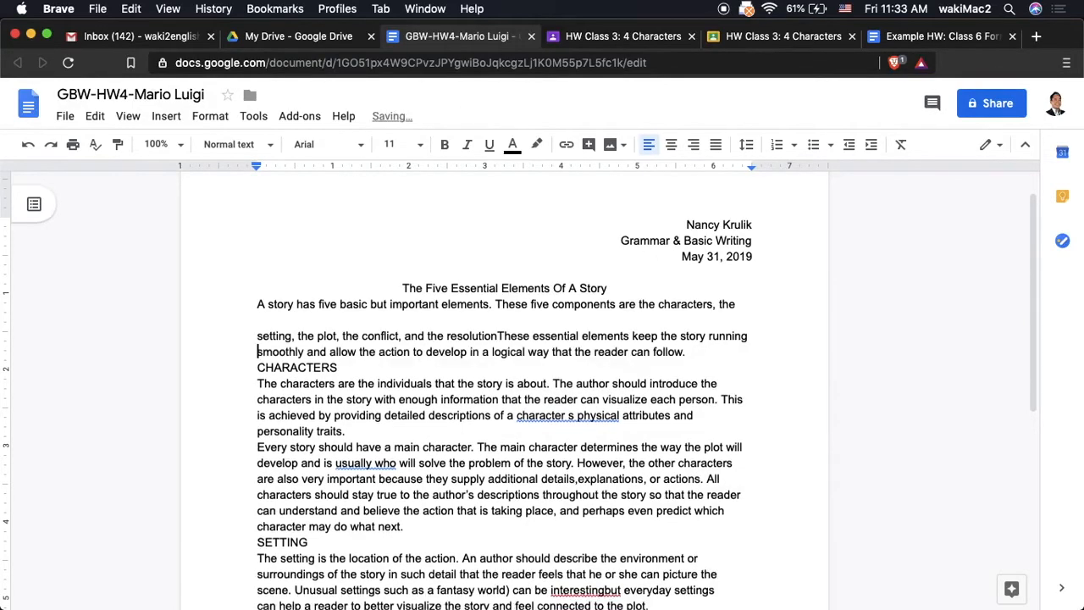
key(Up)
key(BackSpace)
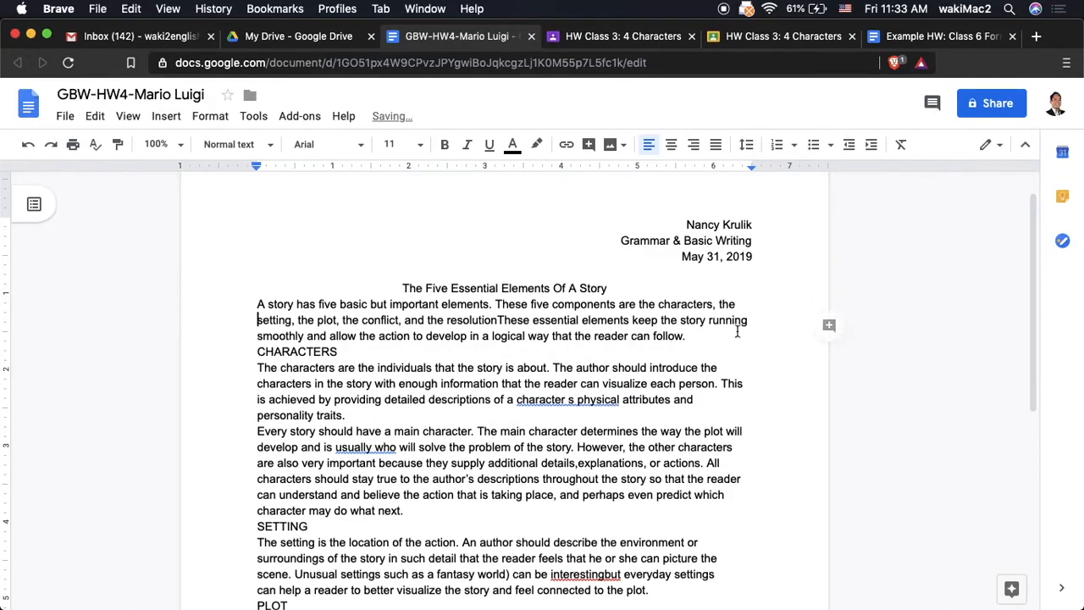
- Set the line spacing to Double for all the text from the title to the end of the document
drag(401, 288, 447, 451)
scroll(447, 453, down, 3)
scroll(457, 466, down, 1)
shift+click(469, 482)
scroll(493, 461, up, 5)
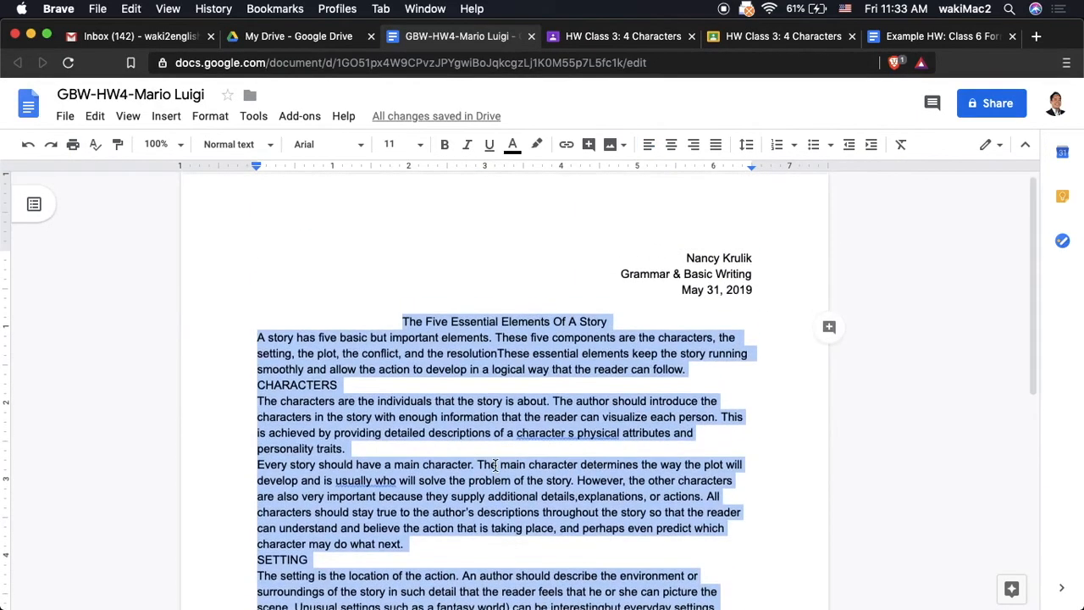
click(748, 147)
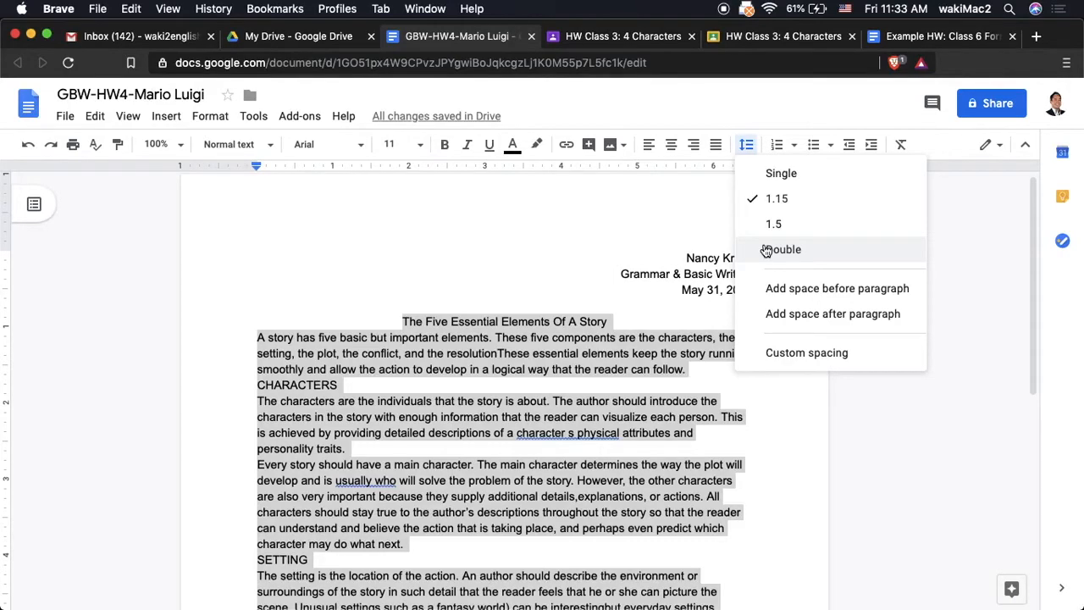
click(826, 253)
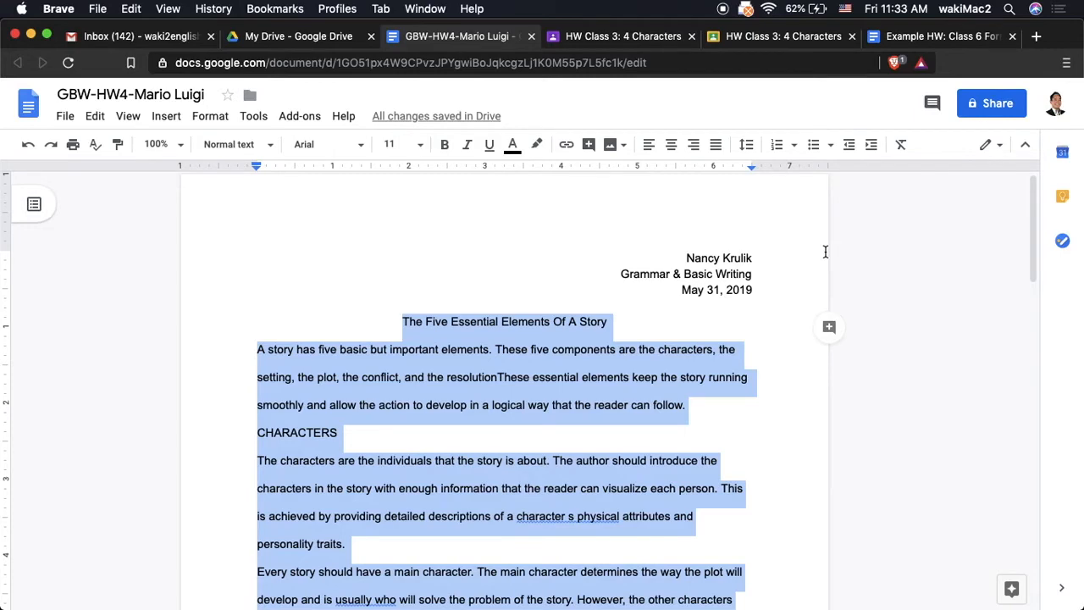
- Add a period after "resolution" in the opening paragraph and start new lines at "These five components" and "These essential elements"
click(495, 349)
key(Return)
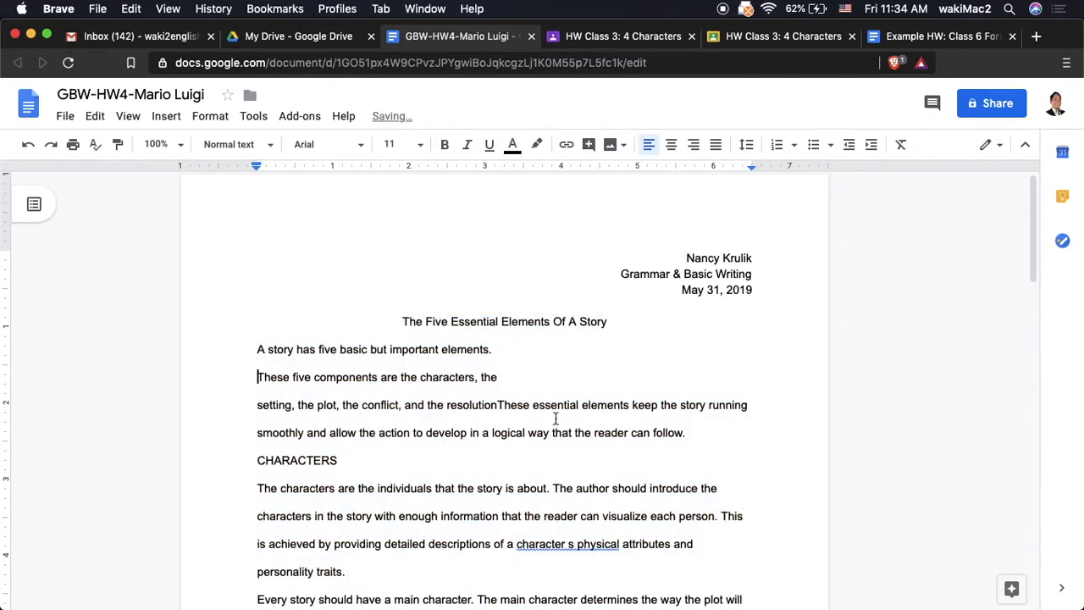
click(497, 405)
text(.)
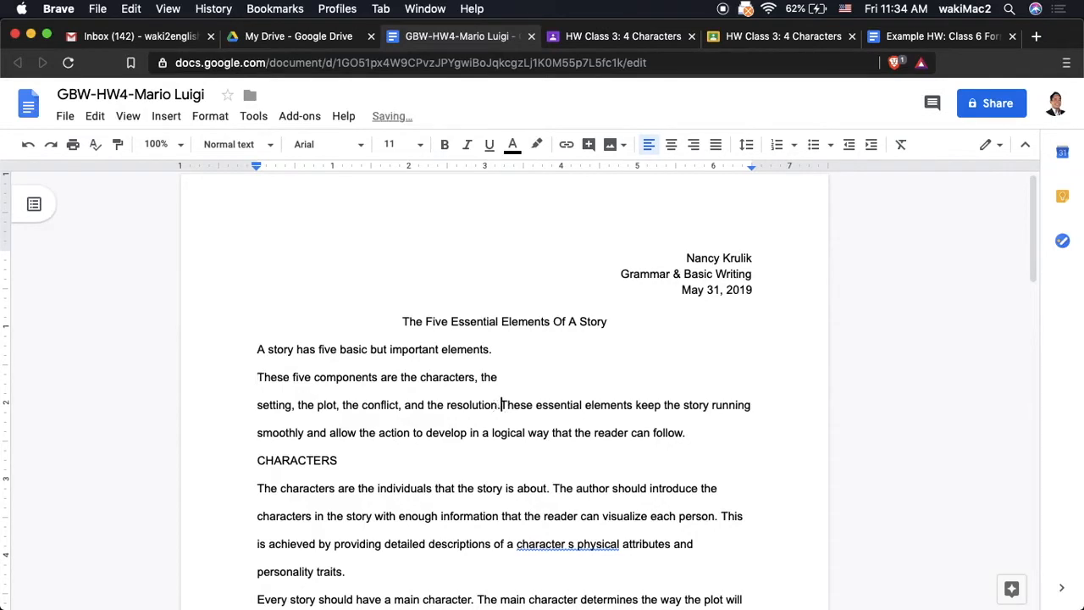
key(Return)
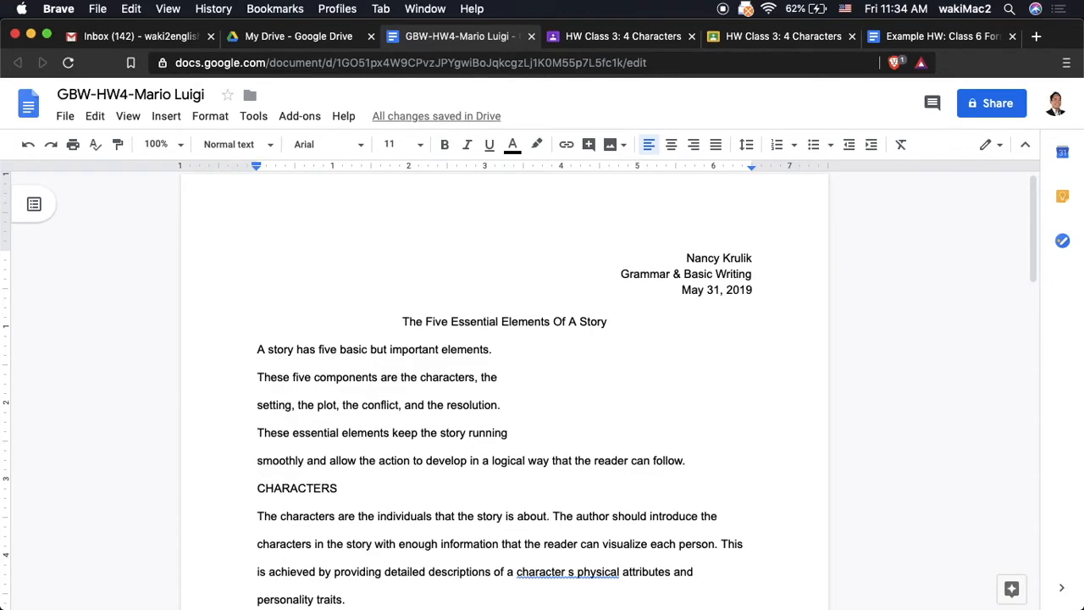
- Remove the line breaks before "These five components" and "These essential elements" to rejoin the sentences of the opening paragraph
click(252, 380)
key(BackSpace)
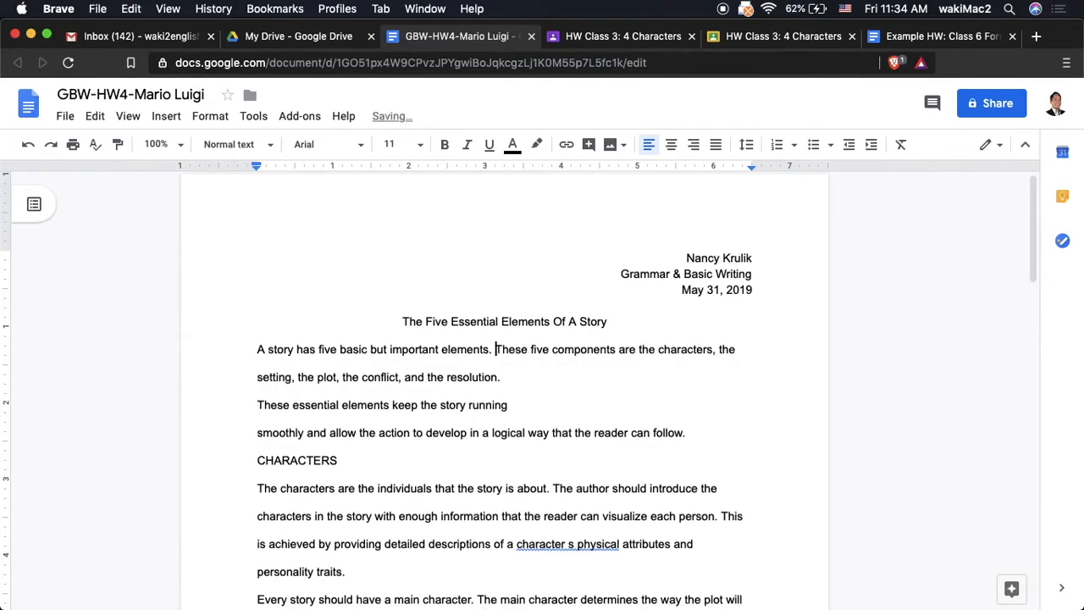
click(238, 404)
key(BackSpace)
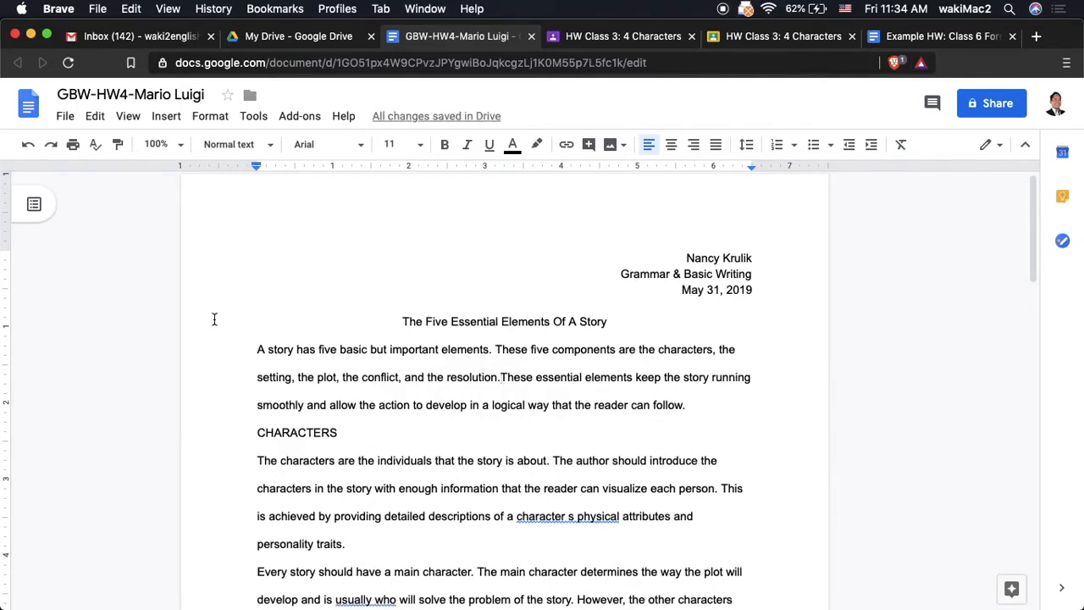
- Delete the space and period after "elements" in the opening sentence and retype them as a period and one space
click(497, 350)
key(BackSpace)
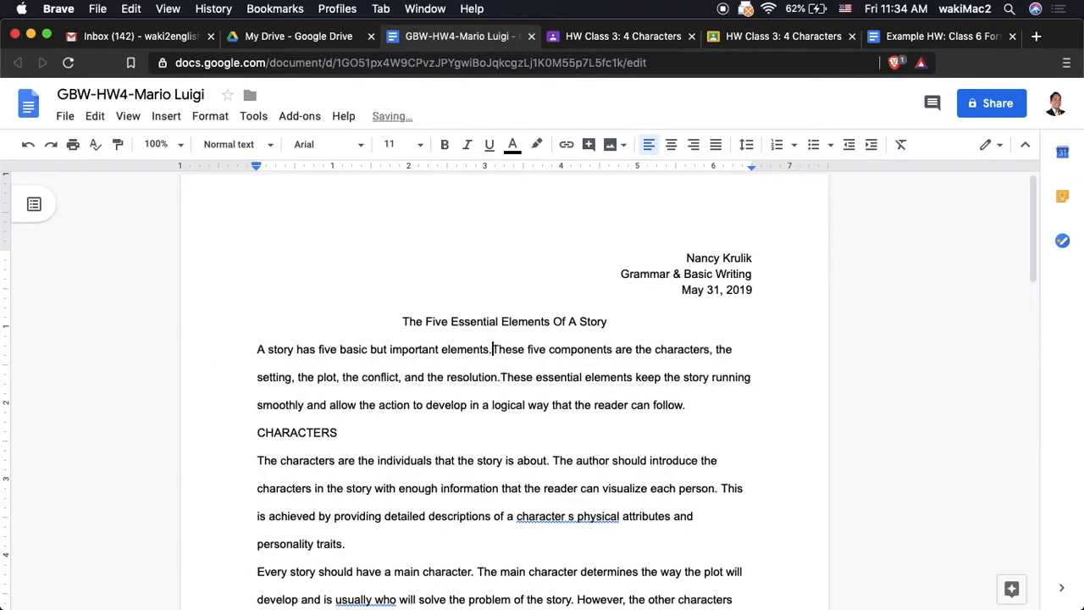
drag(496, 350, 500, 352)
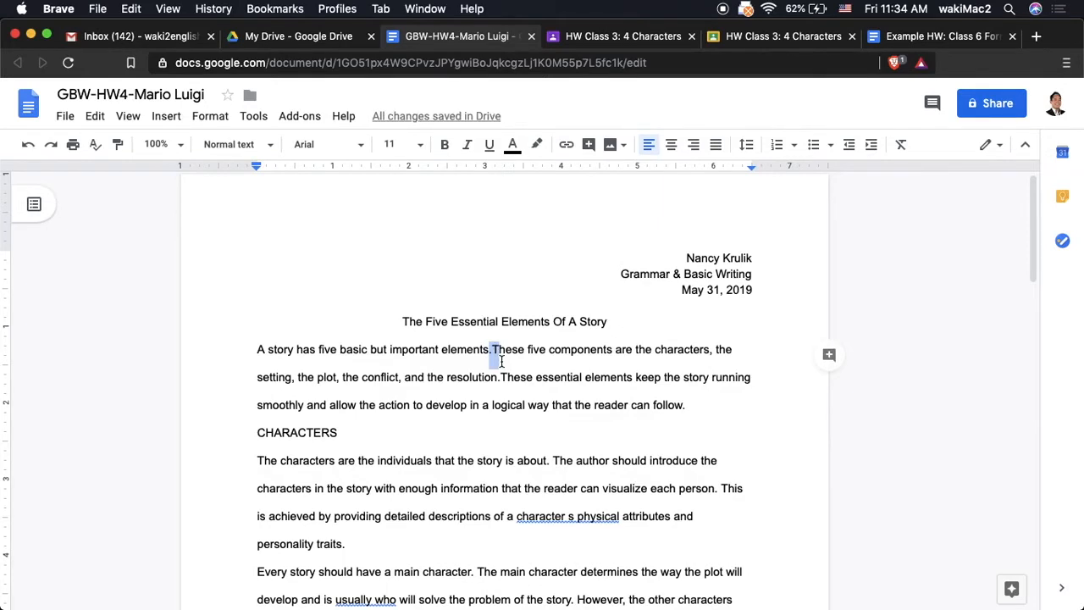
key(Left)
key(BackSpace)
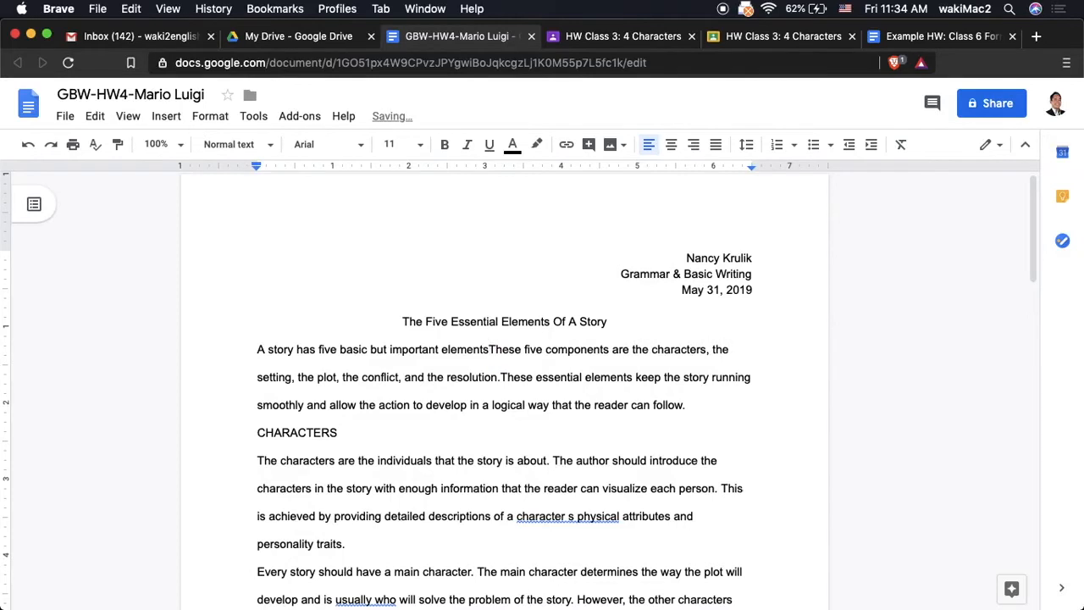
text(.)
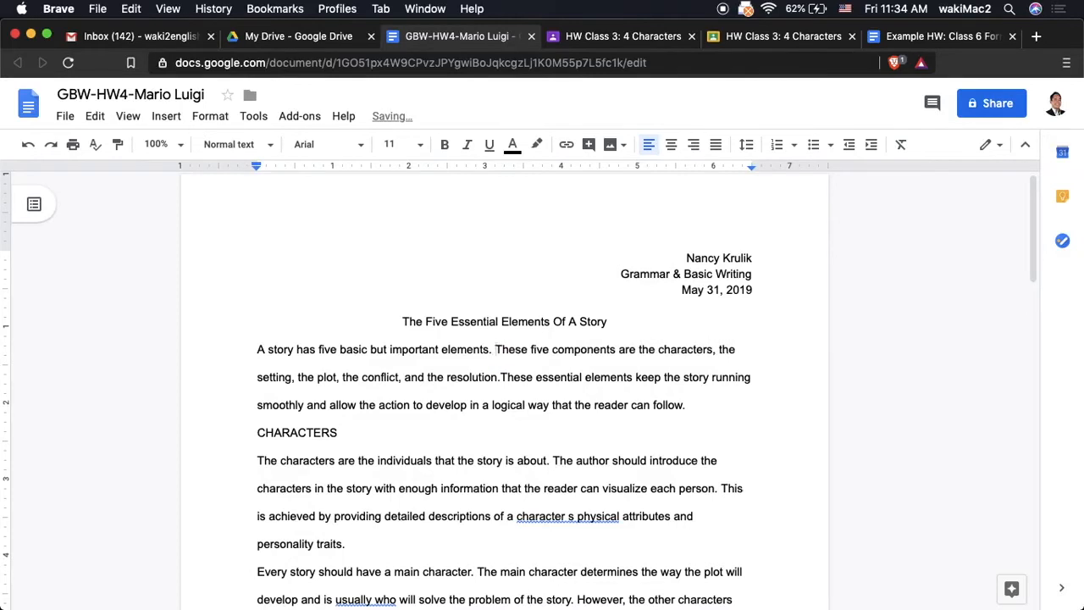
- Try indenting the opening paragraph with spaces and remove them again
click(258, 350)
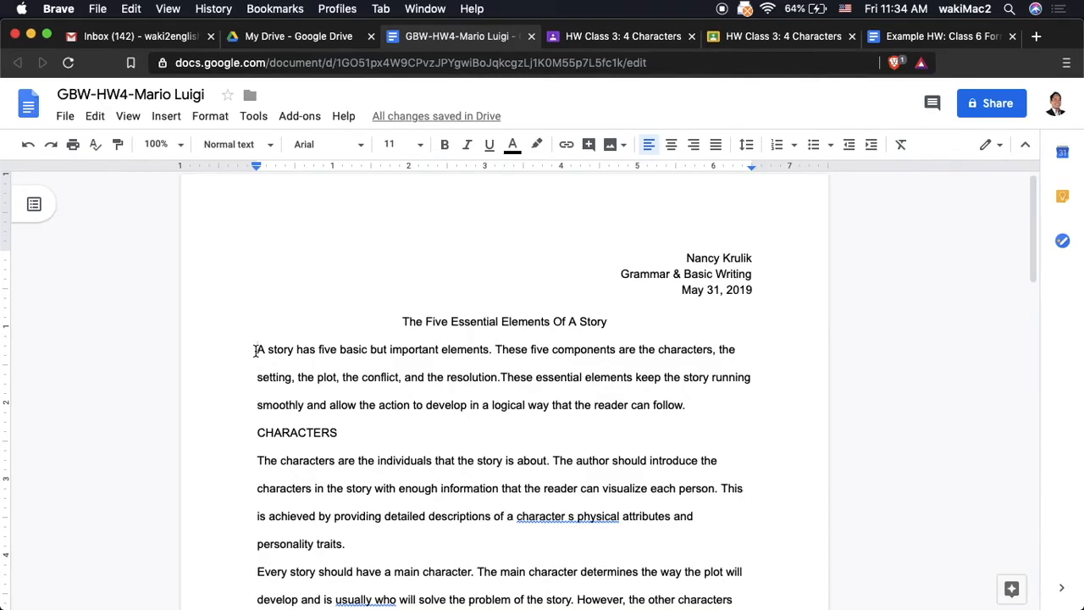
key(Return)
key(BackSpace)
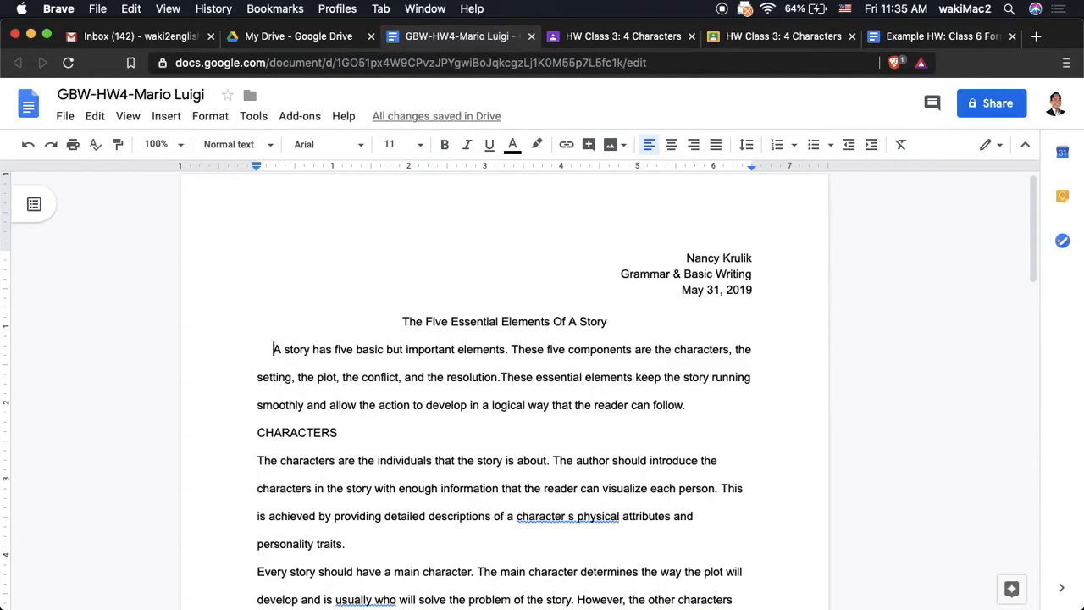
key(BackSpace)
key(BackSpace)
key(BackSpace)
key(BackSpace)
key(BackSpace)
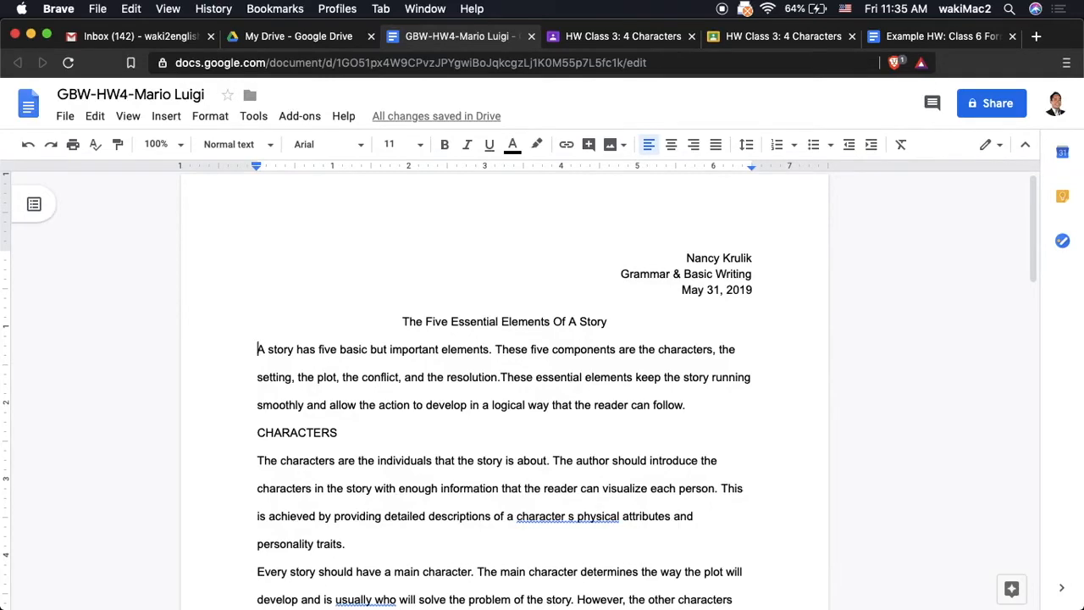
- Indent the first line of the opening paragraph and of both paragraphs under CHARACTERS with a tab
key(Tab)
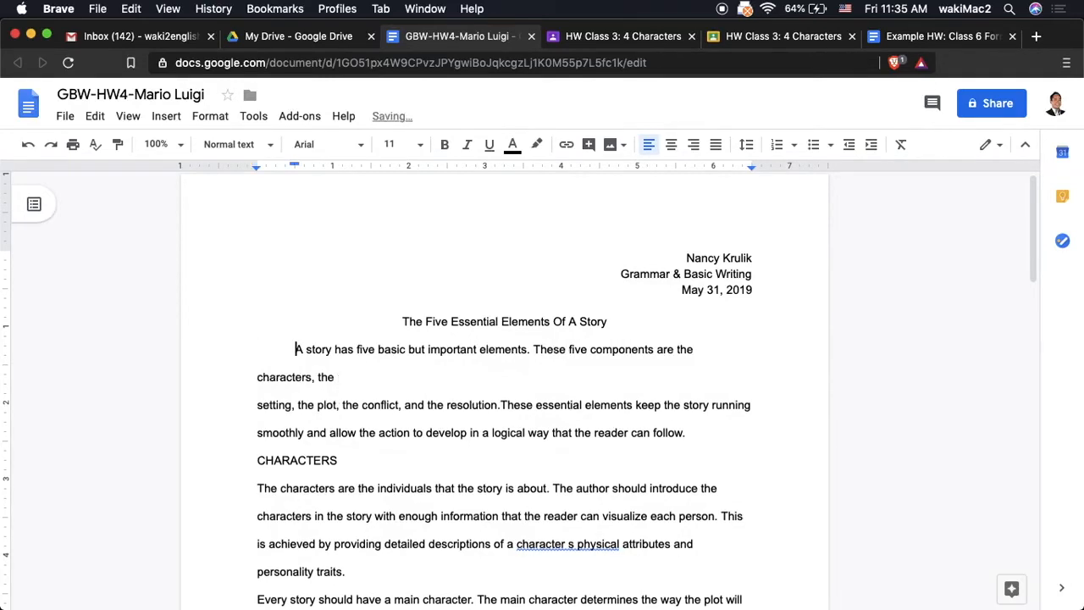
click(256, 488)
key(Tab)
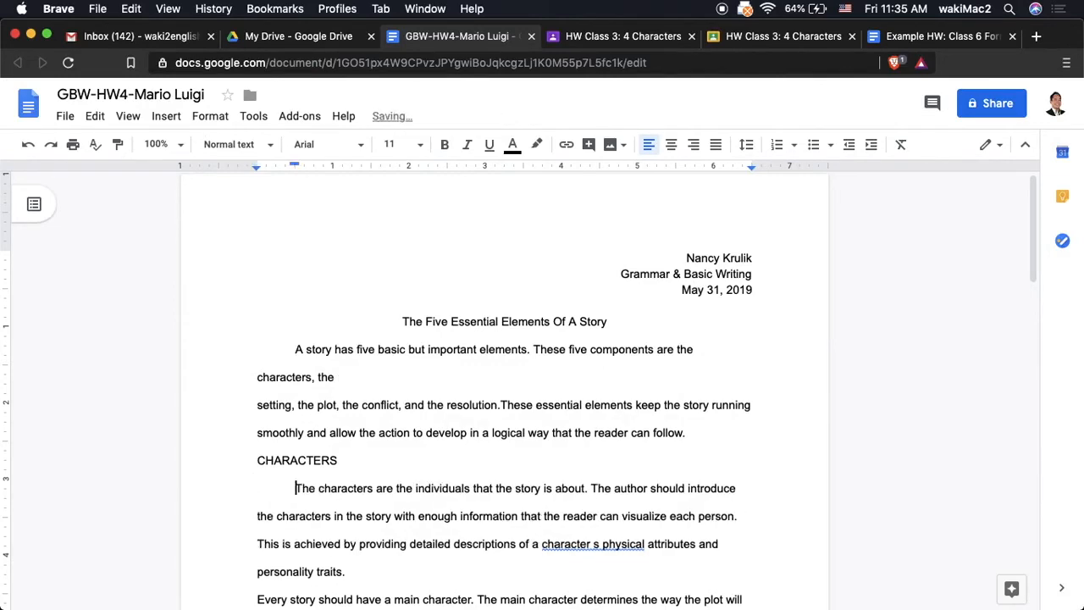
scroll(255, 487, down, 3)
click(256, 462)
key(Tab)
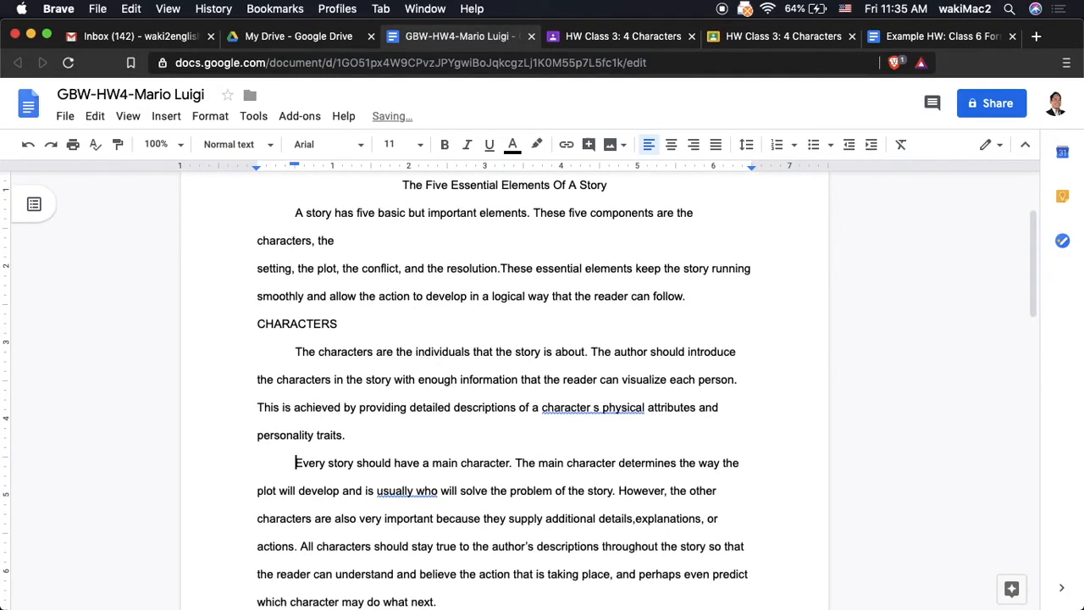
- Indent the first line of the paragraphs under SETTING, PLOT and CONFLICT and of the paragraph following them with a tab
scroll(258, 468, down, 5)
click(257, 452)
key(Tab)
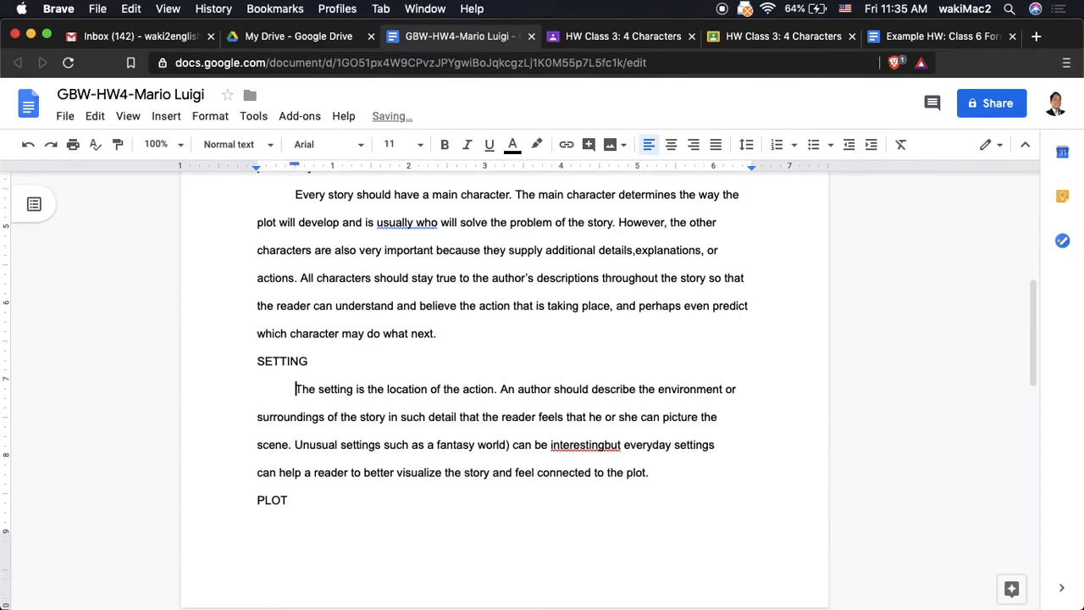
scroll(259, 474, down, 5)
click(254, 521)
key(Tab)
scroll(254, 513, down, 3)
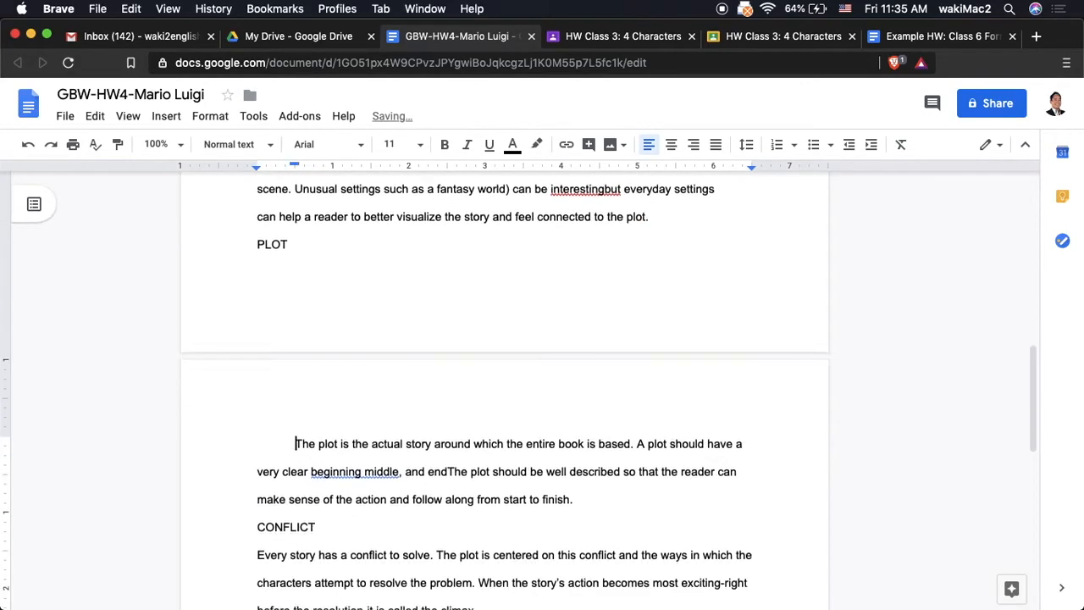
click(256, 505)
key(Tab)
scroll(255, 505, down, 3)
click(256, 498)
key(Tab)
- Remove the line breaks before "setting" and "smoothly" so the opening paragraph's text runs continuously
scroll(505, 381, up, 15)
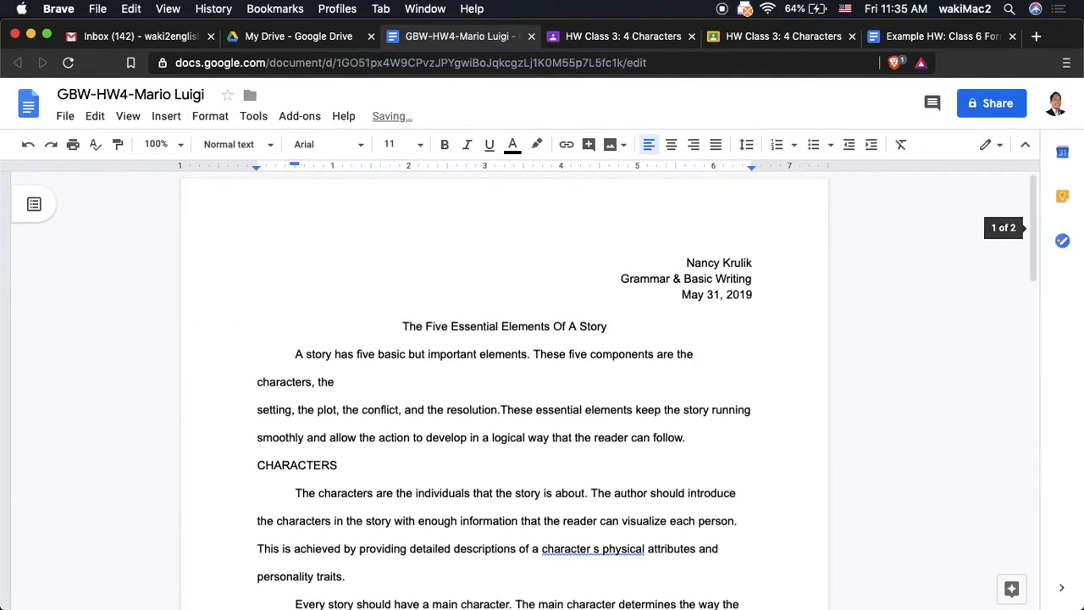
scroll(258, 483, down, 1)
click(257, 391)
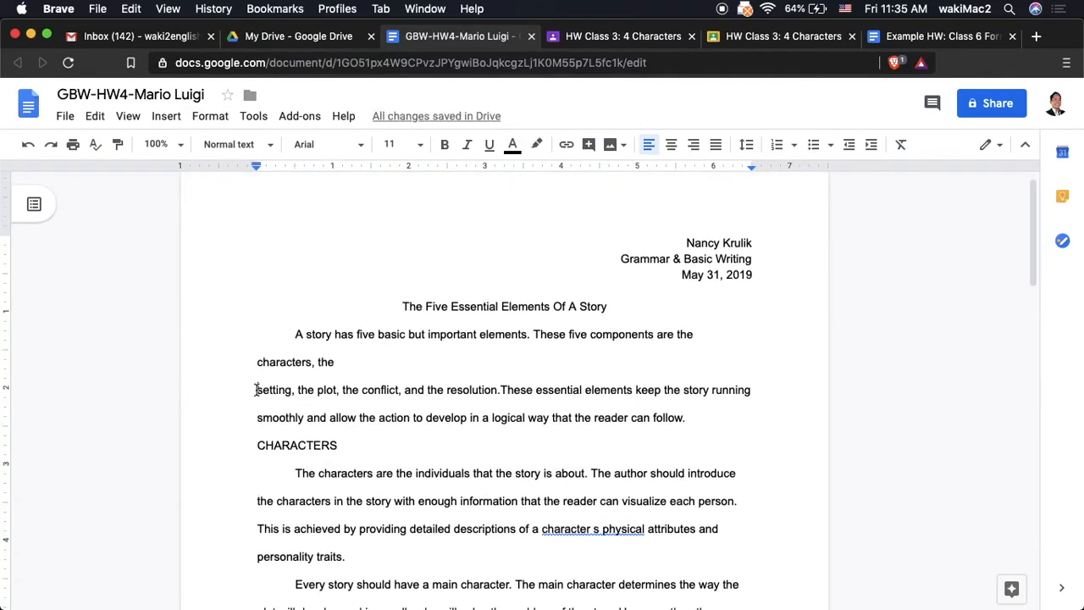
key(BackSpace)
click(258, 417)
key(BackSpace)
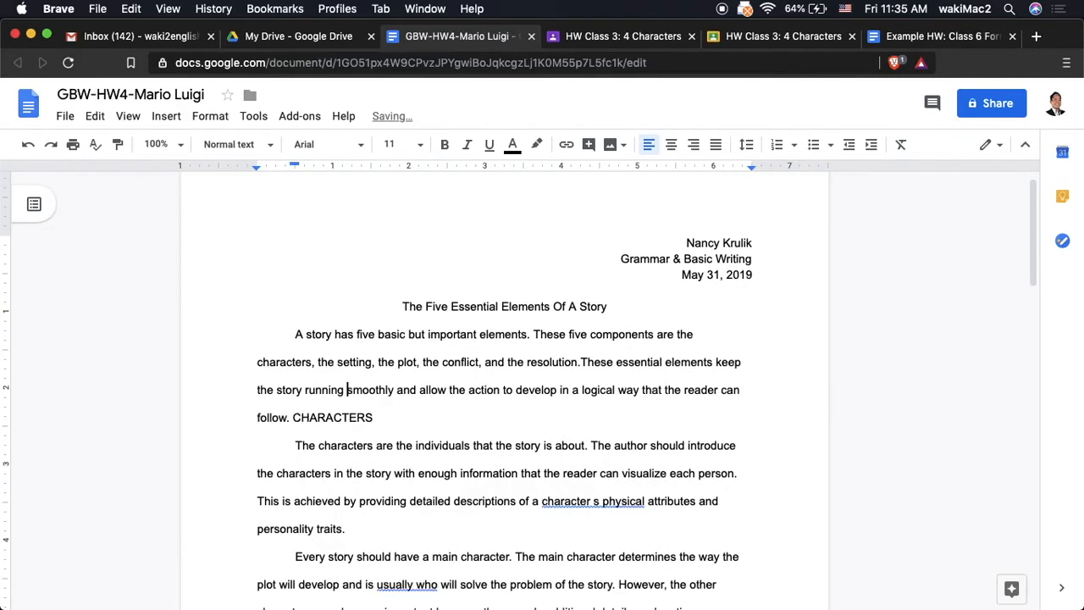
- Select all the text in the document, from the header lines to the end
scroll(296, 483, up, 1)
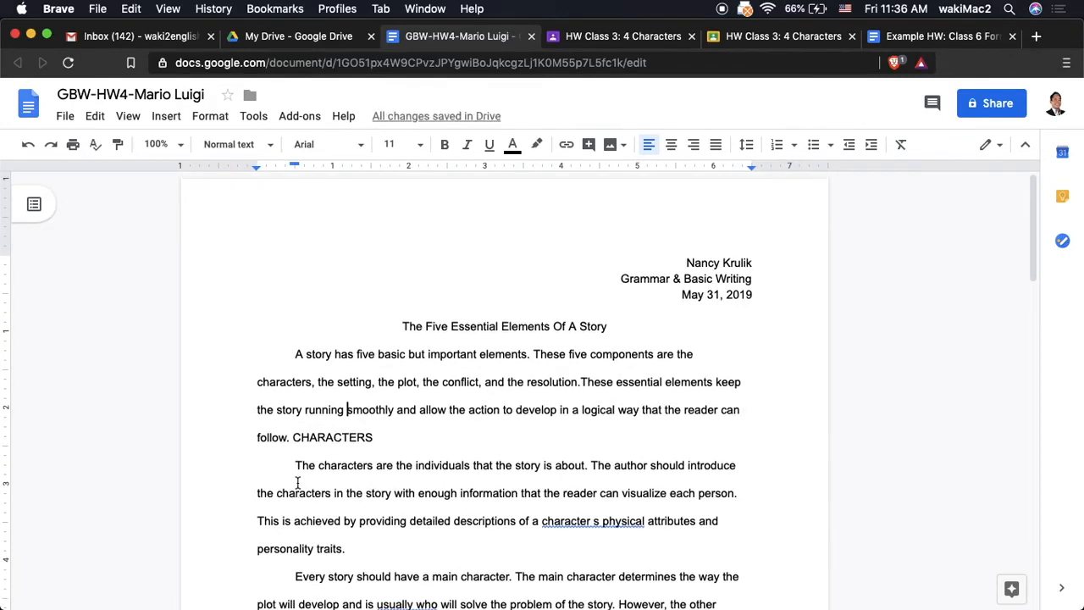
drag(401, 325, 512, 456)
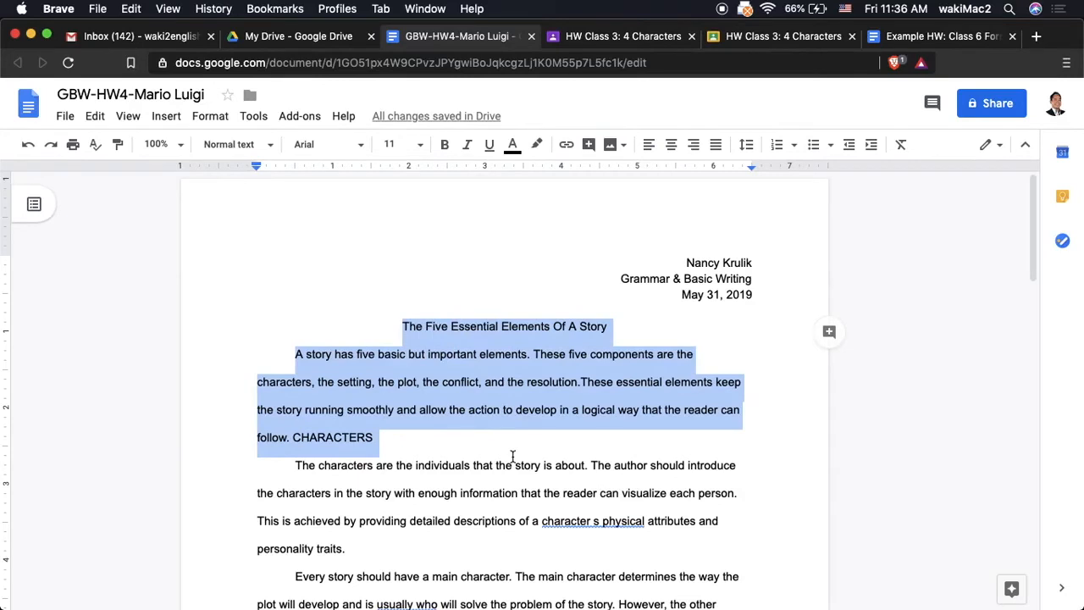
click(538, 453)
key(cmd+a)
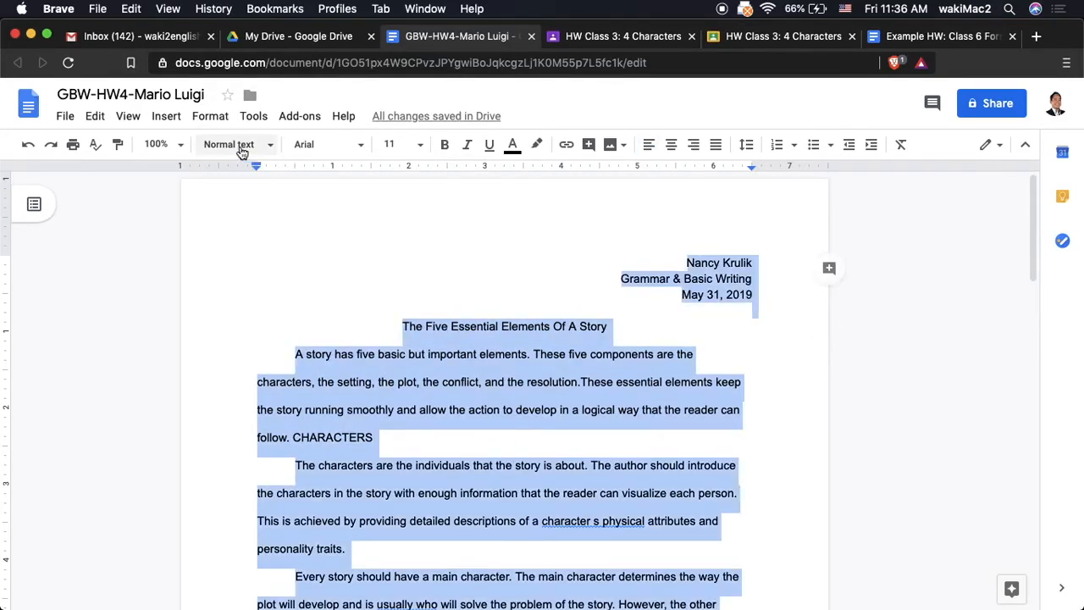
- Try the Impact and Pacifico fonts on the whole text
click(342, 149)
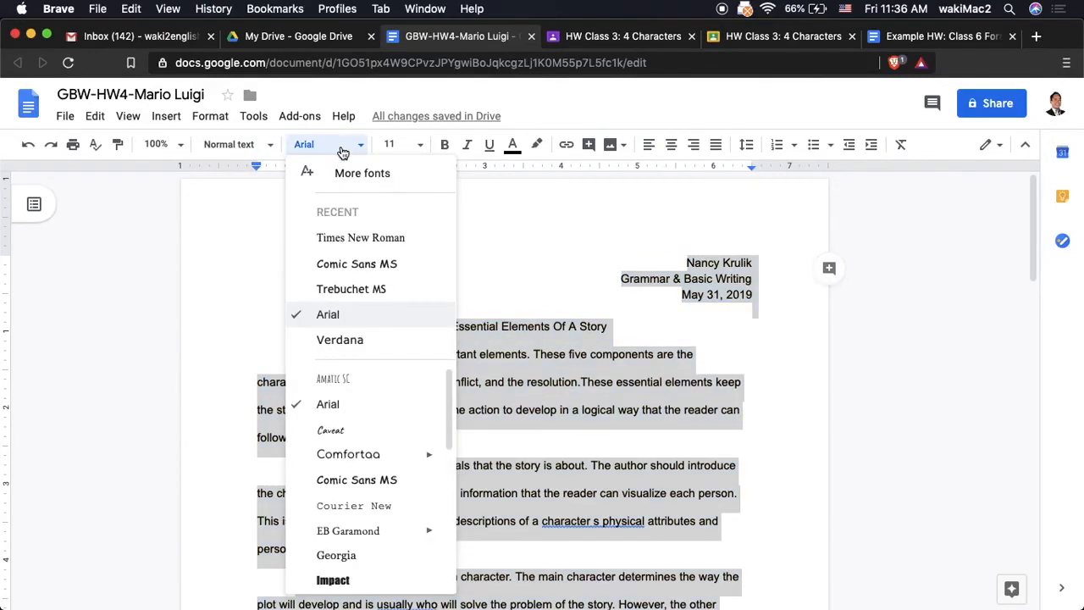
scroll(372, 423, down, 2)
scroll(370, 446, down, 2)
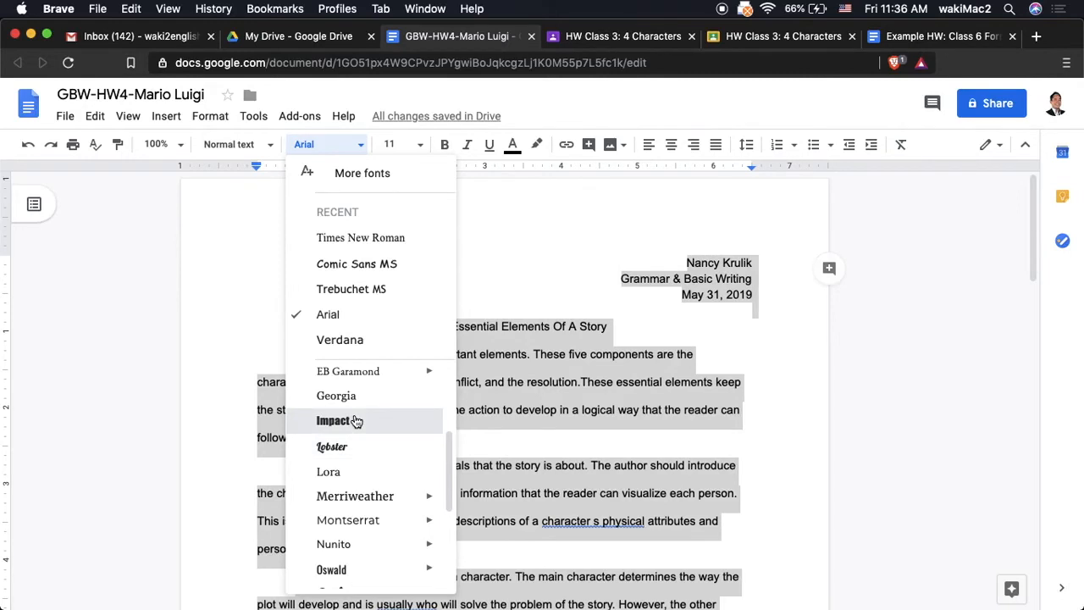
click(355, 416)
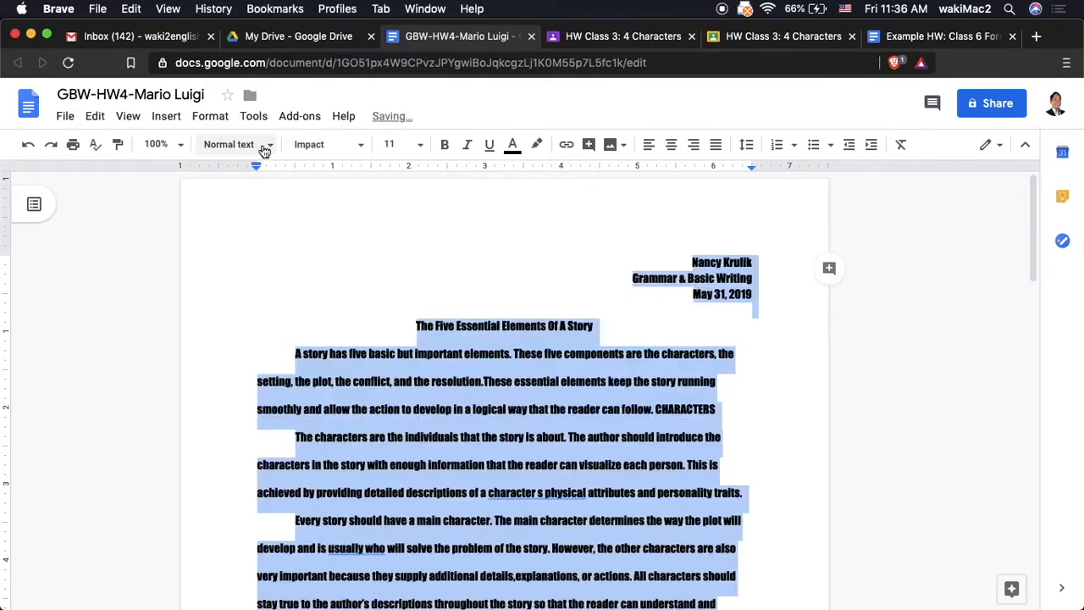
click(315, 148)
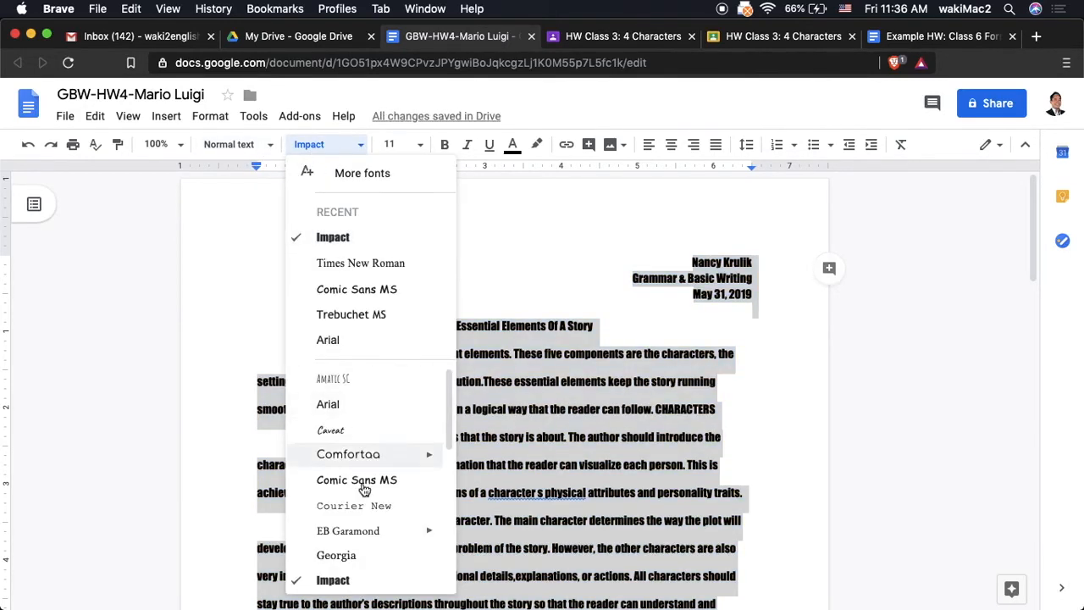
scroll(363, 491, down, 5)
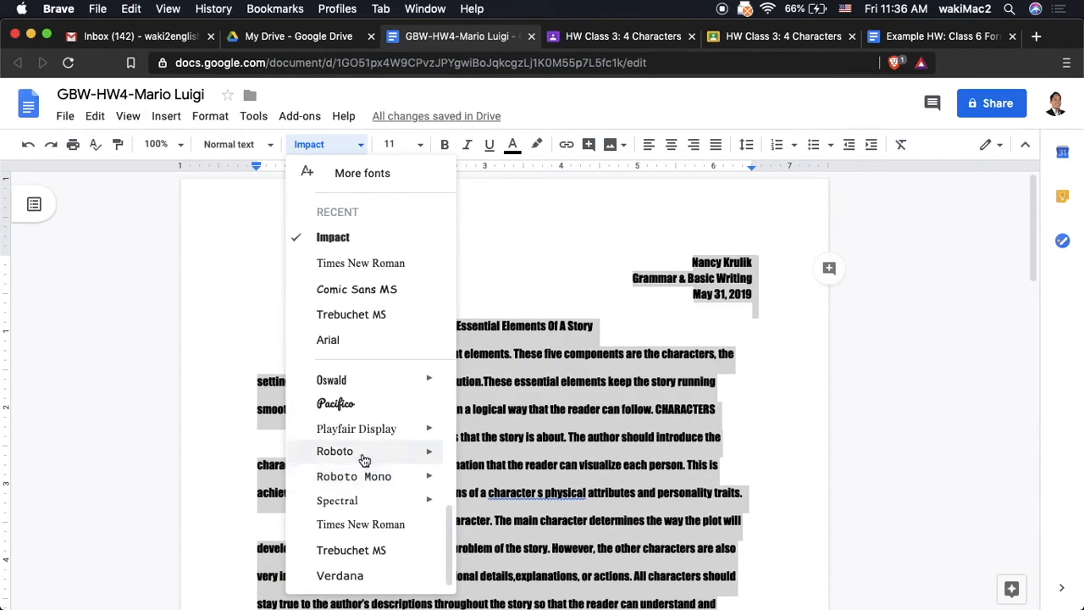
click(335, 403)
- Set the font of the whole document to Times New Roman, size 12
click(341, 149)
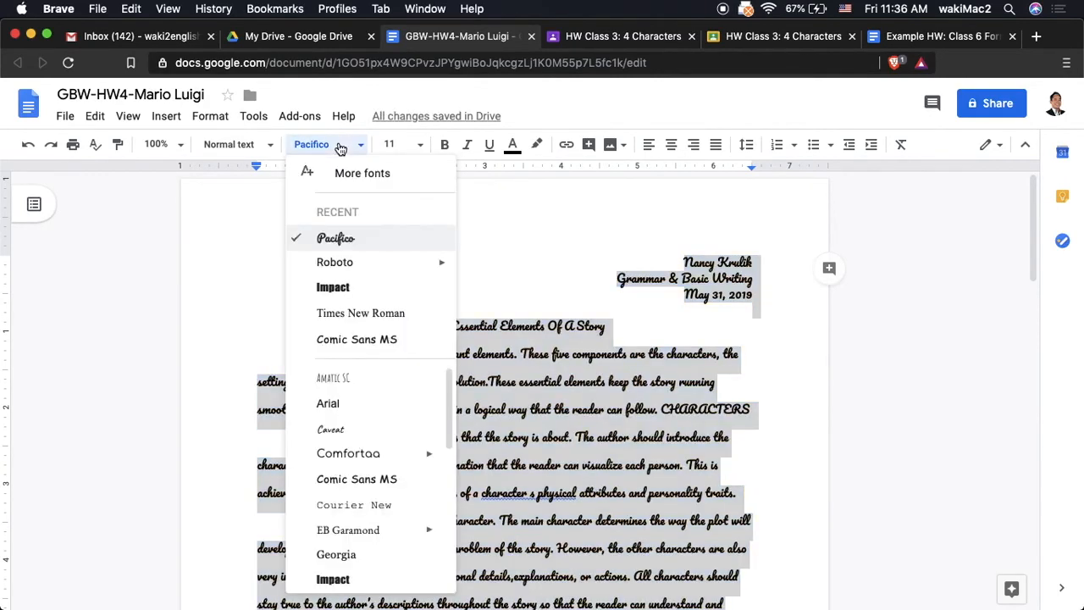
click(333, 313)
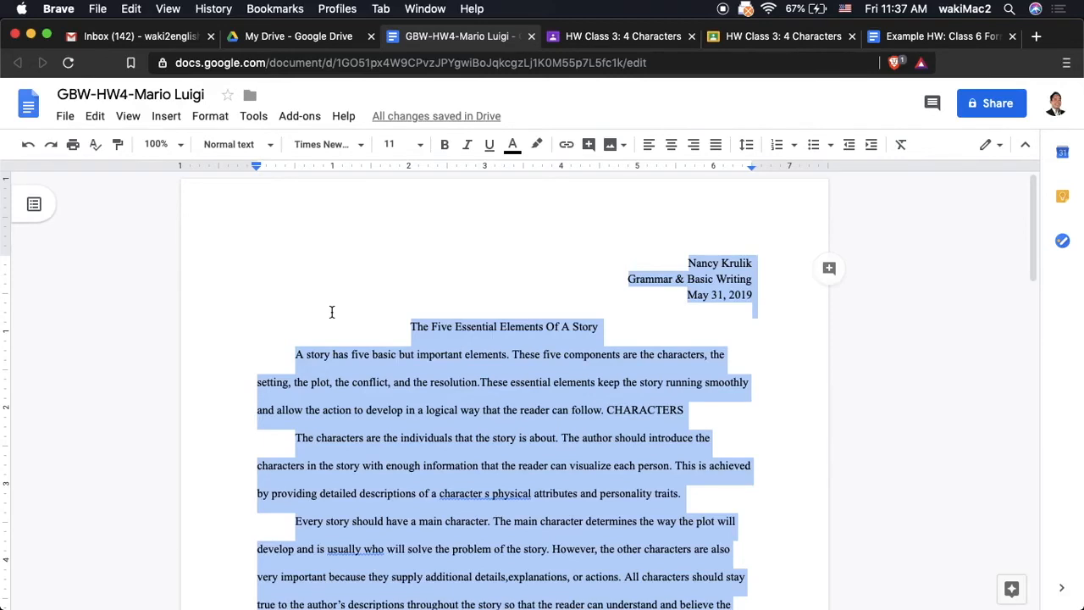
click(419, 145)
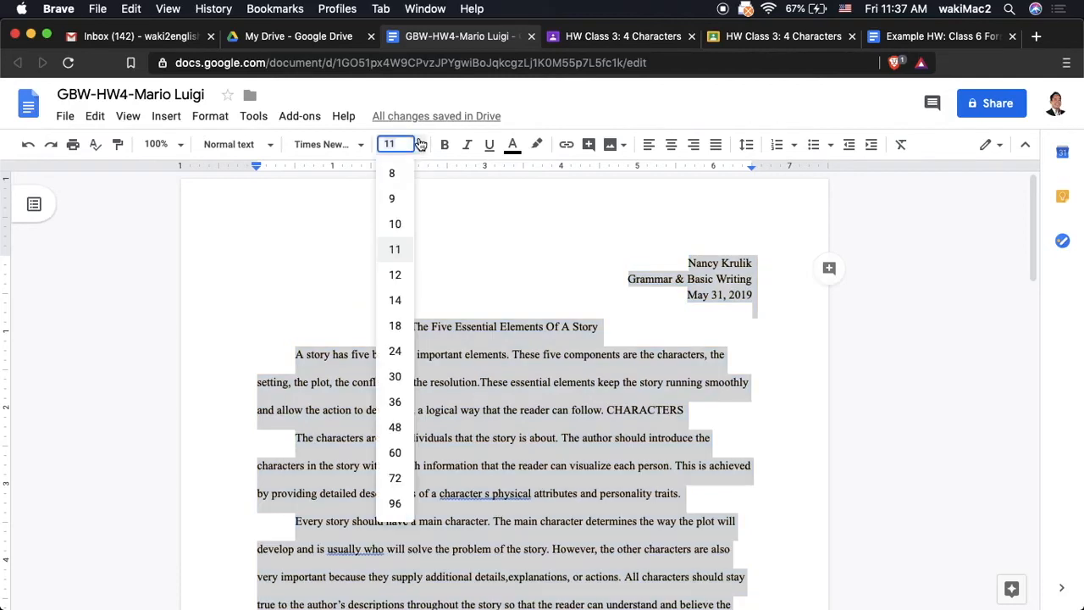
click(398, 275)
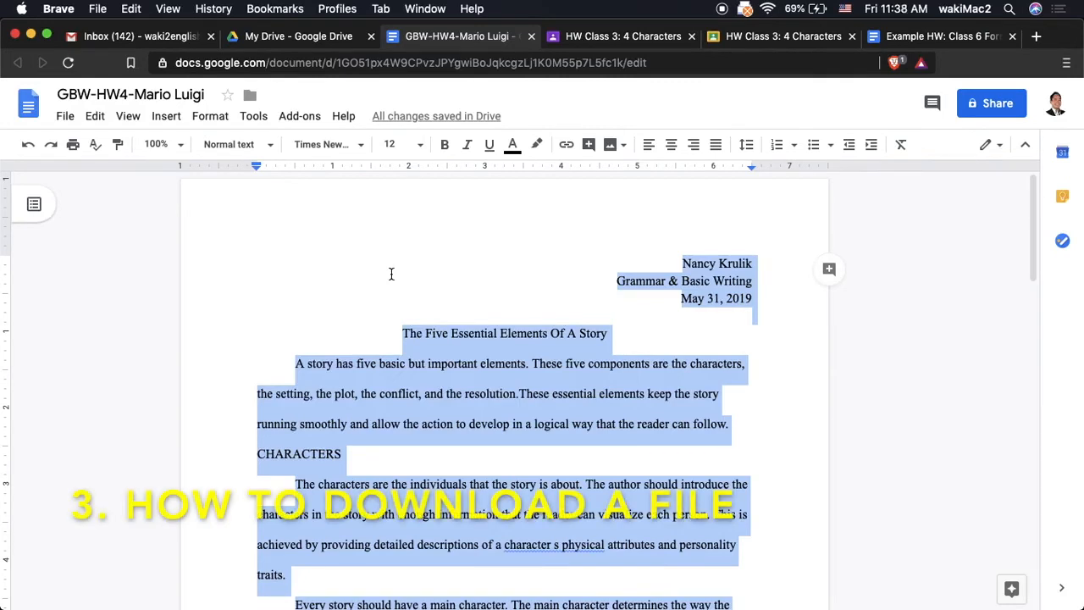
- Look through the file formats offered for downloading the document, such as PDF Document, and close the list without downloading
click(65, 116)
mouse_move(127, 275)
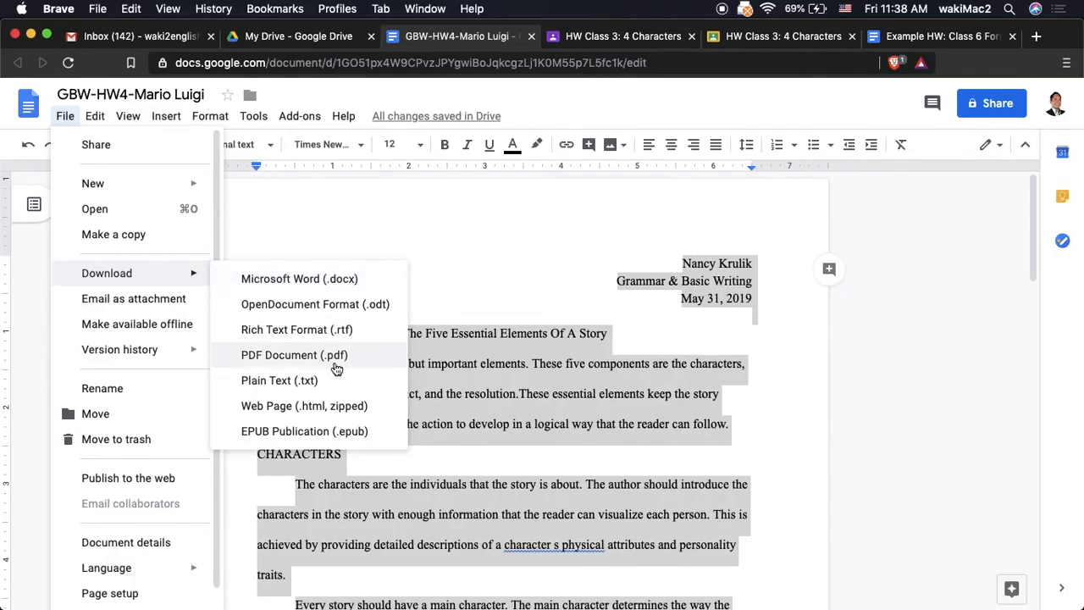
click(584, 324)
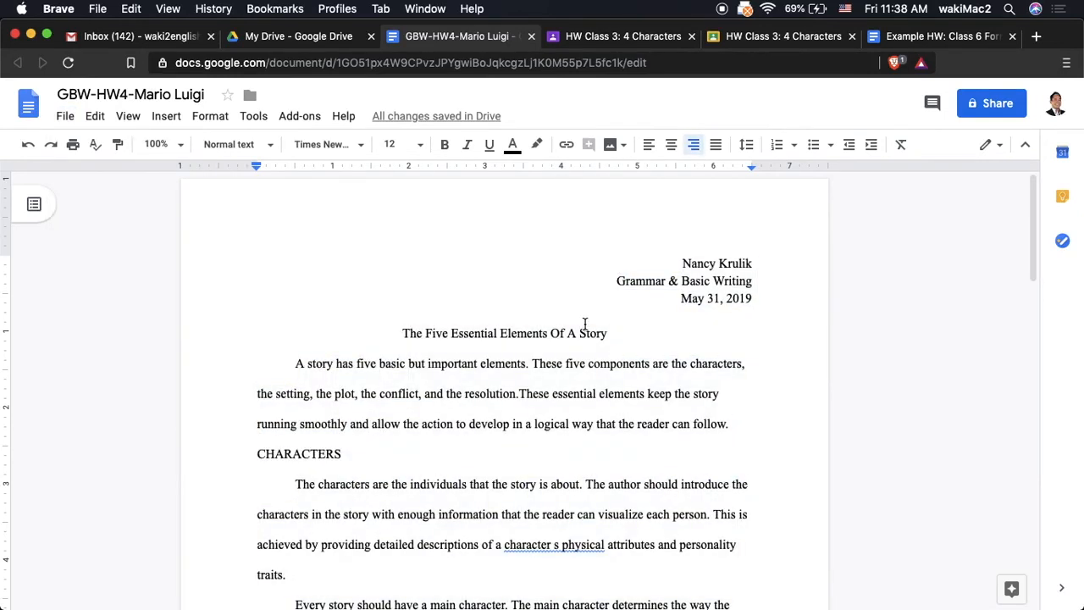
- Open the sharing settings of the document
click(992, 103)
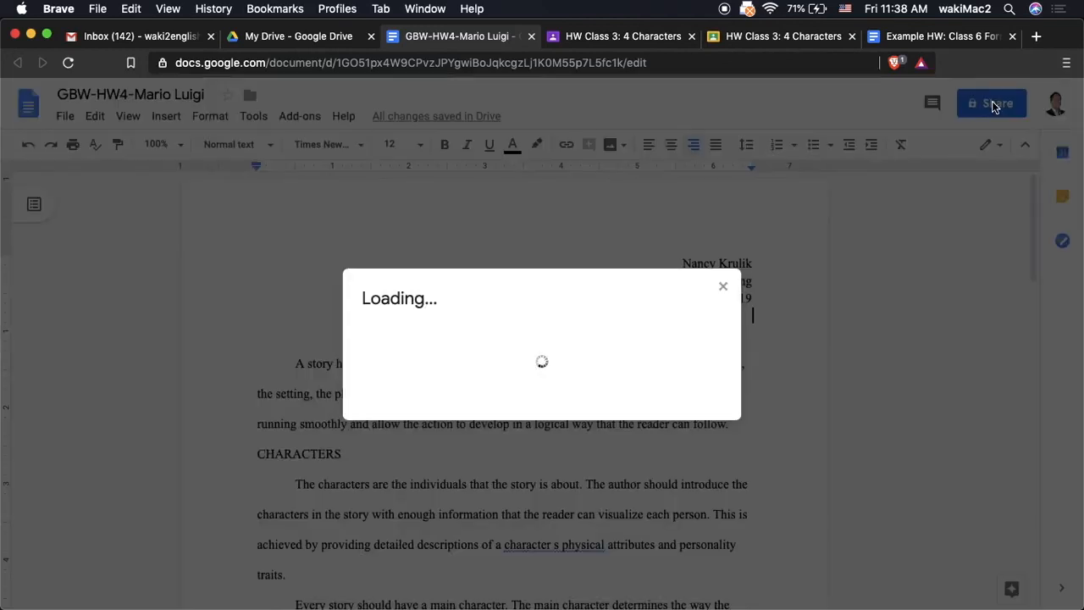